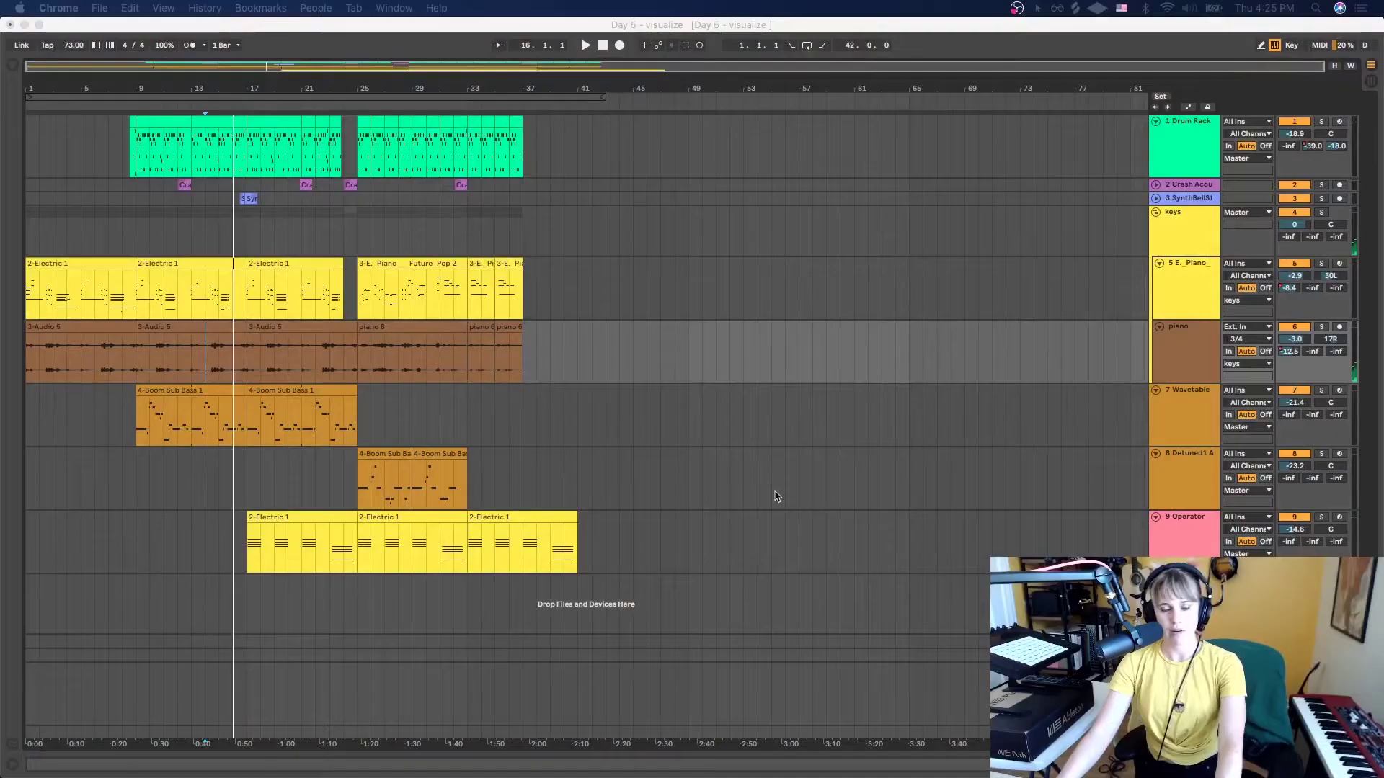
- Rename the set from 'Day 5 - visualize' to 'Marigos beat' and save it on the Desktop
click(151, 311)
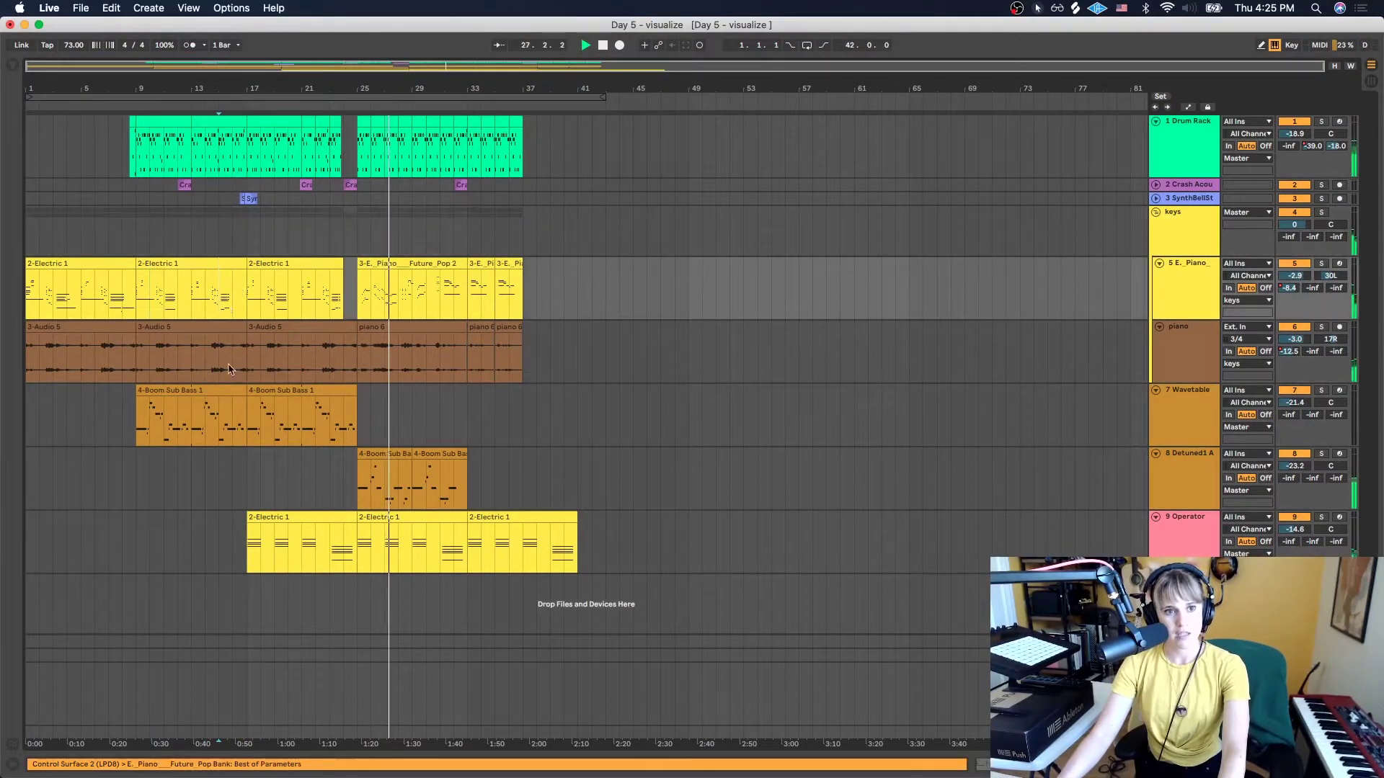
key(space)
key(space)
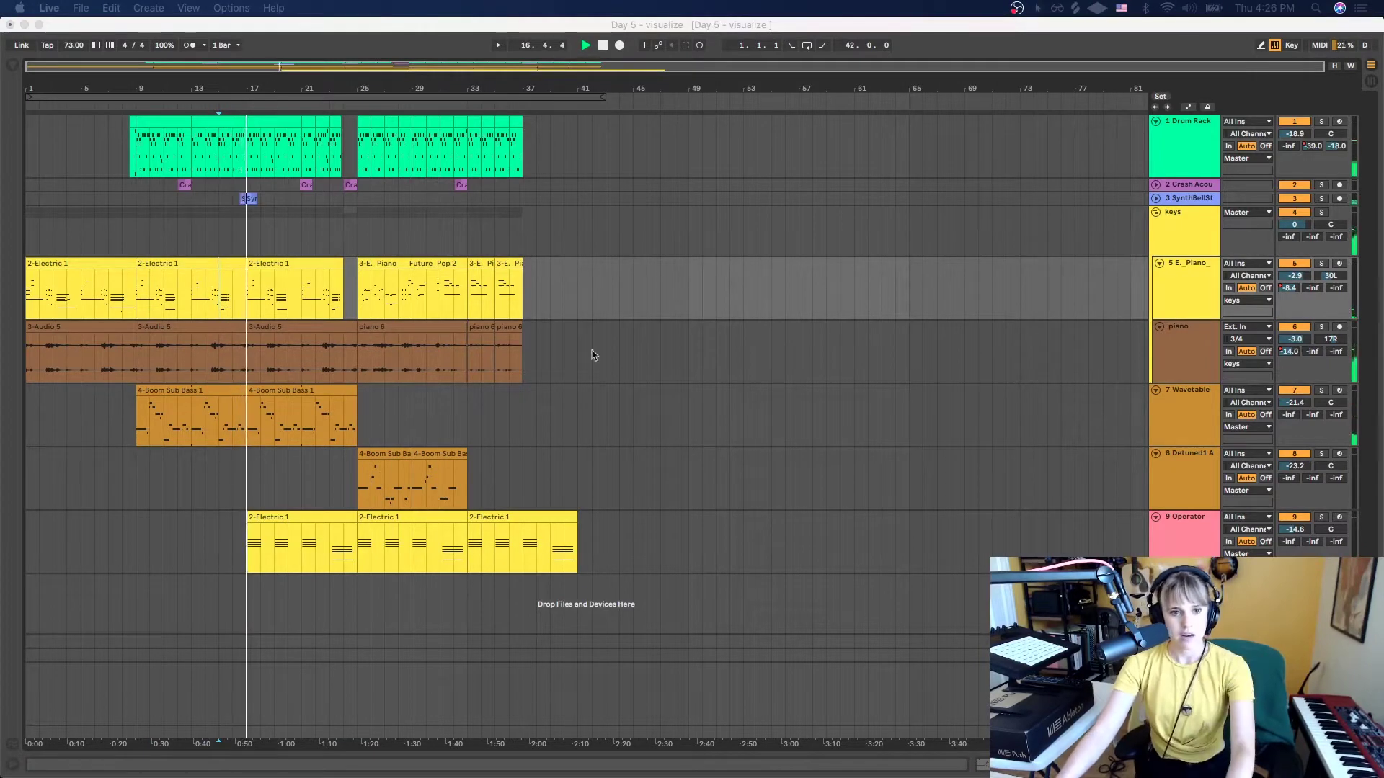
click(81, 9)
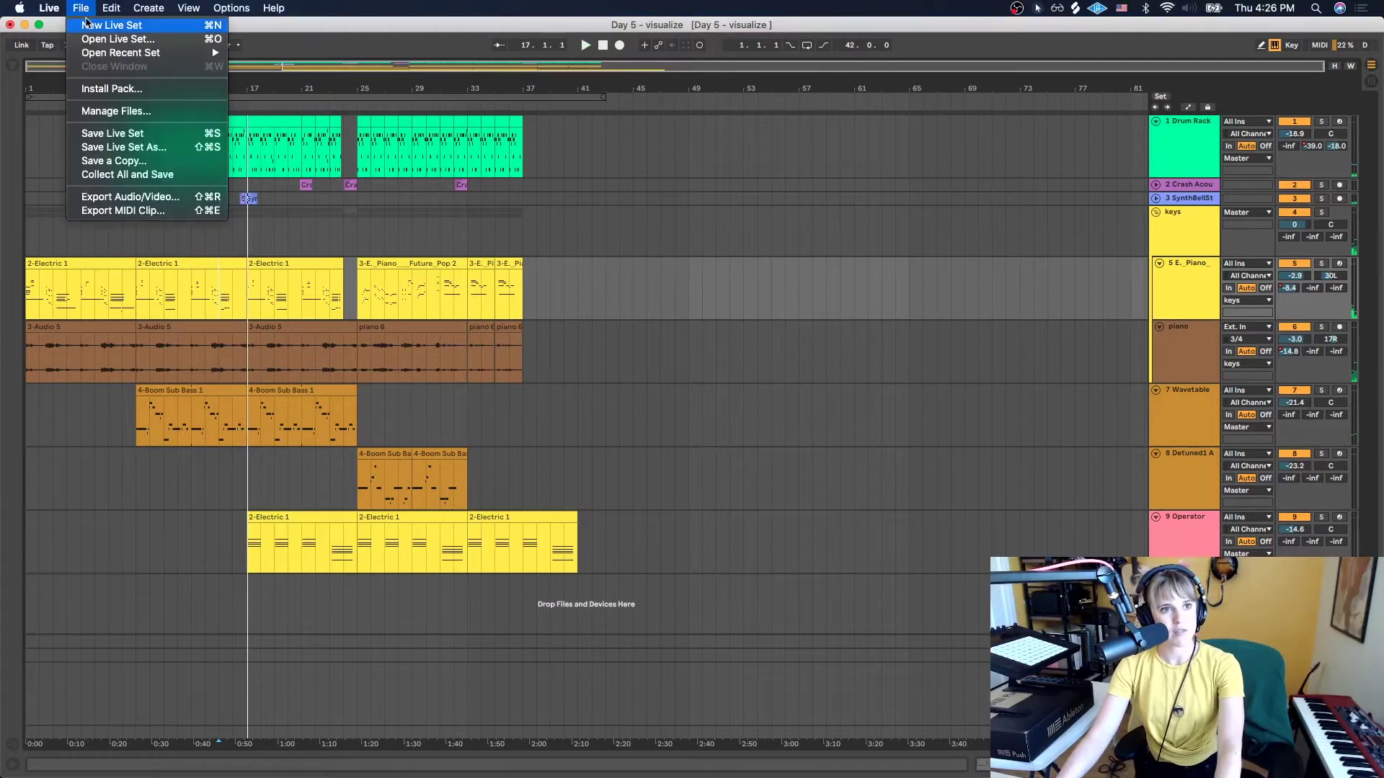
click(124, 147)
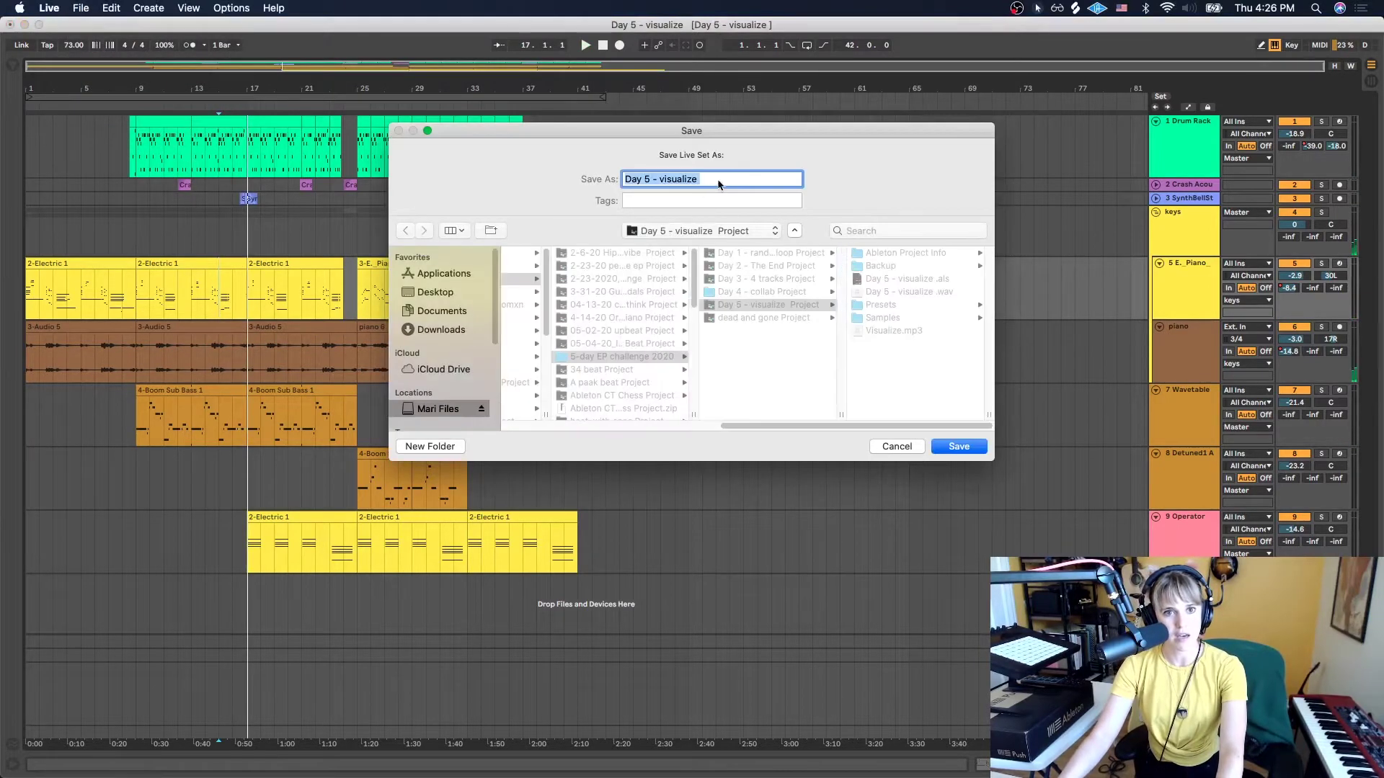
key(super+shift+d)
click(722, 181)
drag(722, 180, 608, 190)
text(Mari)
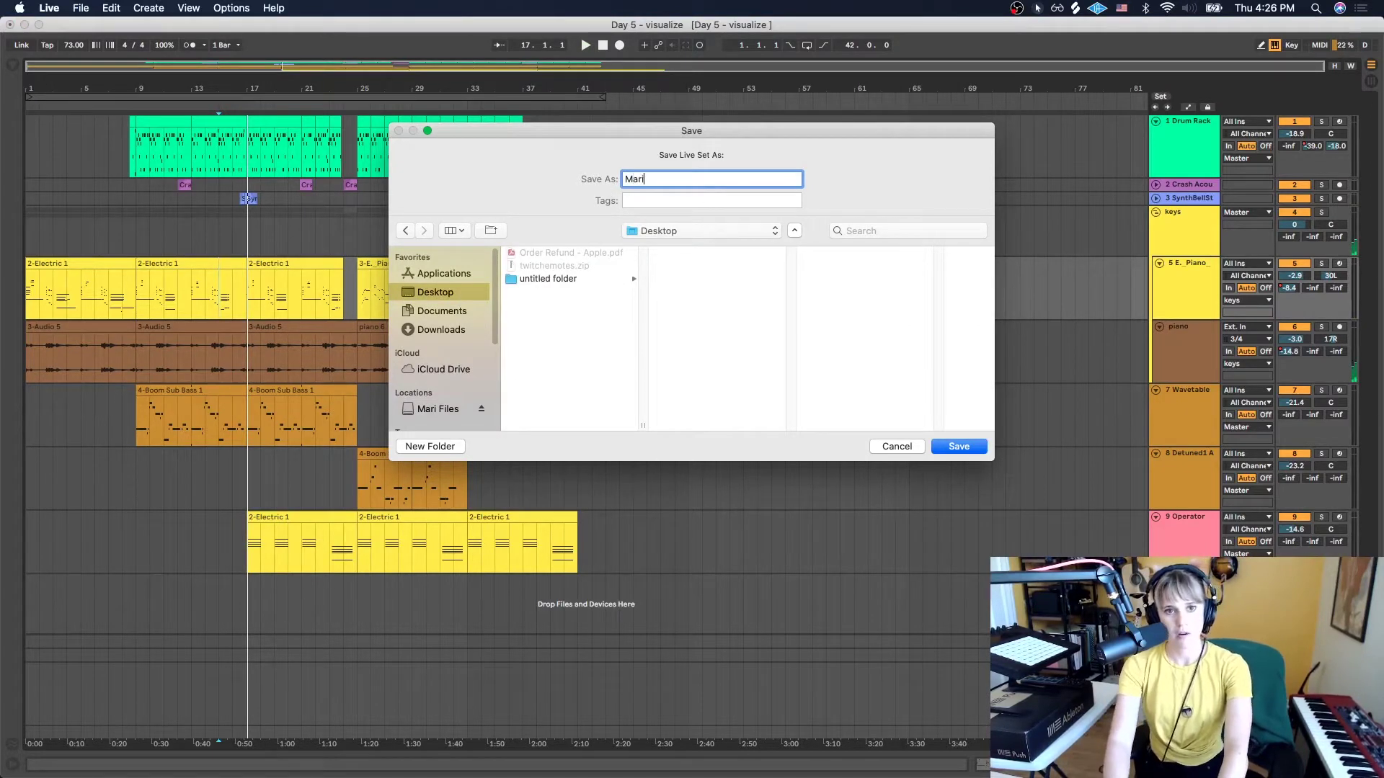
text(gos beat)
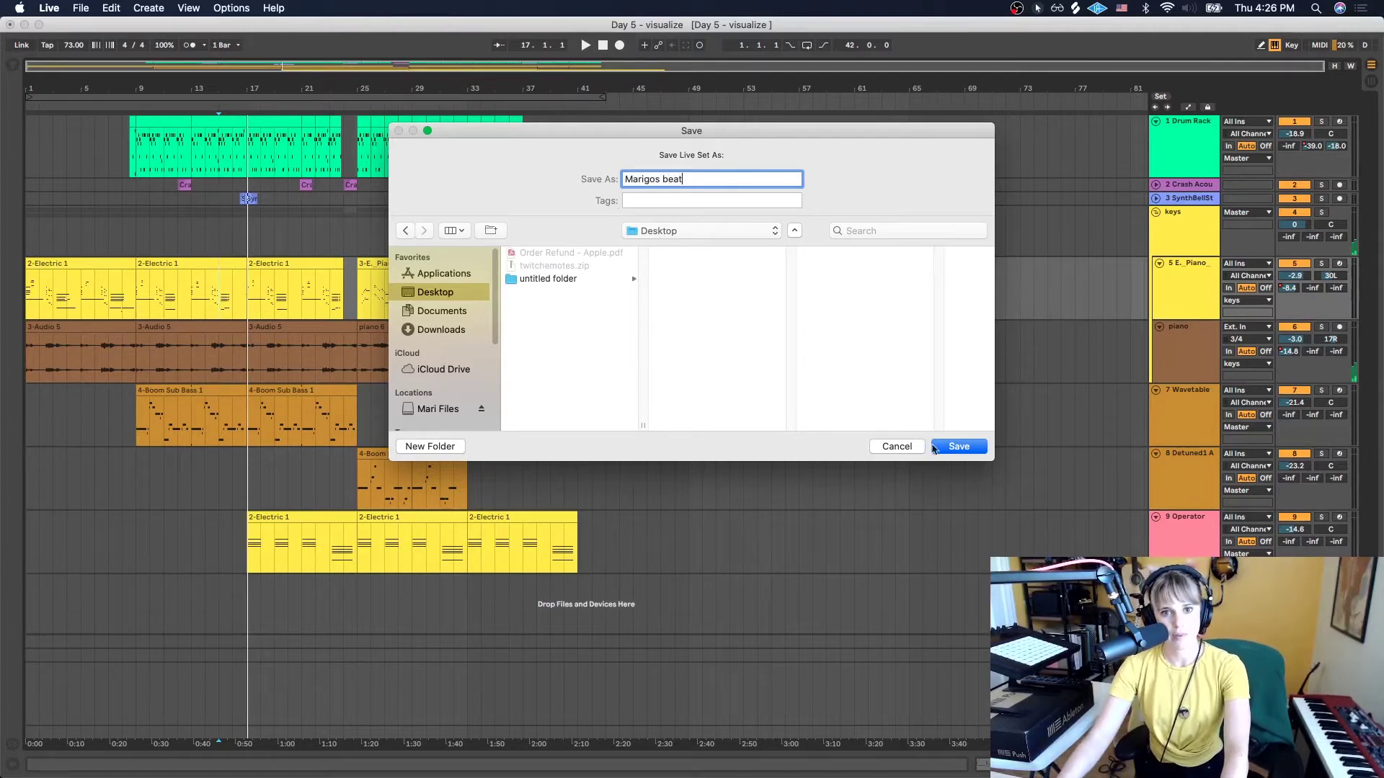
click(955, 447)
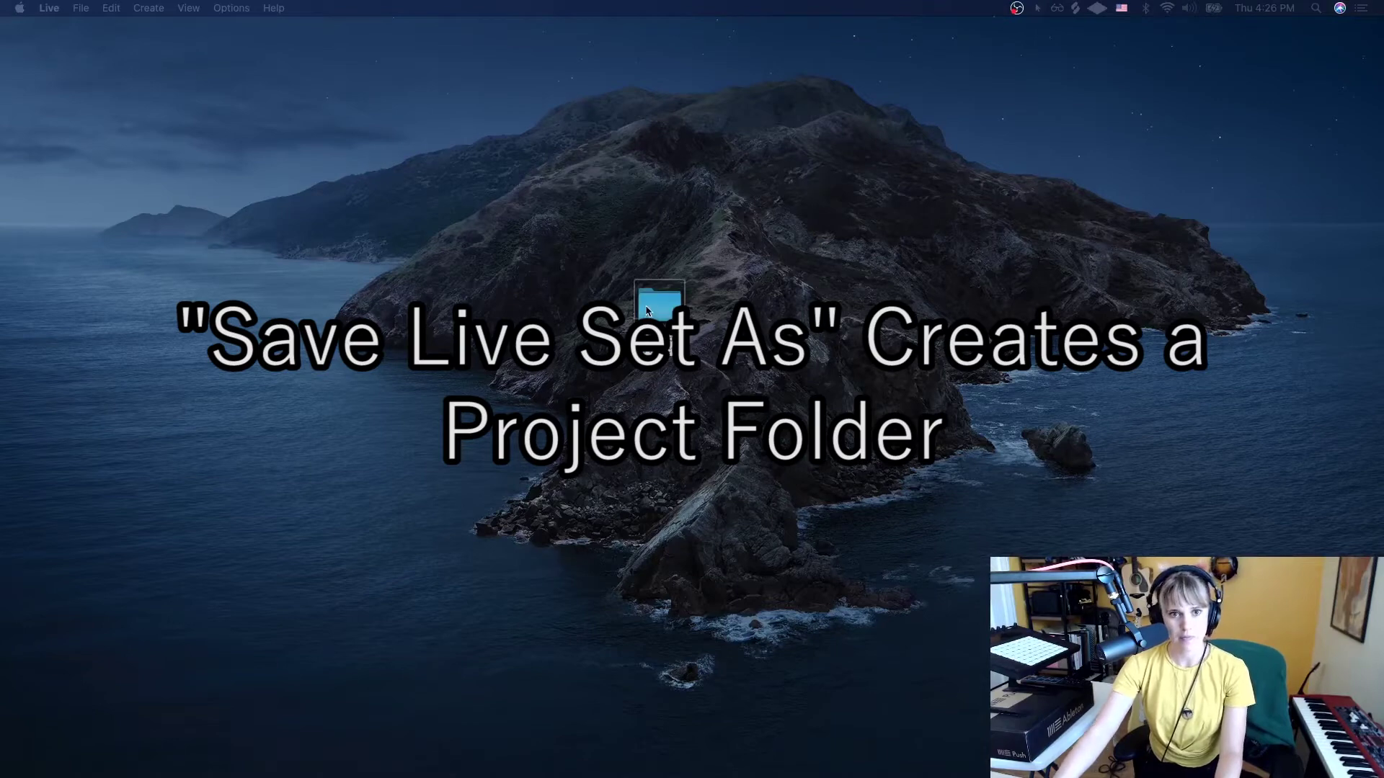
- View the project folder's Ableton Project Info folder and Marigos beat.als file, leaving names unchanged
double_click(649, 309)
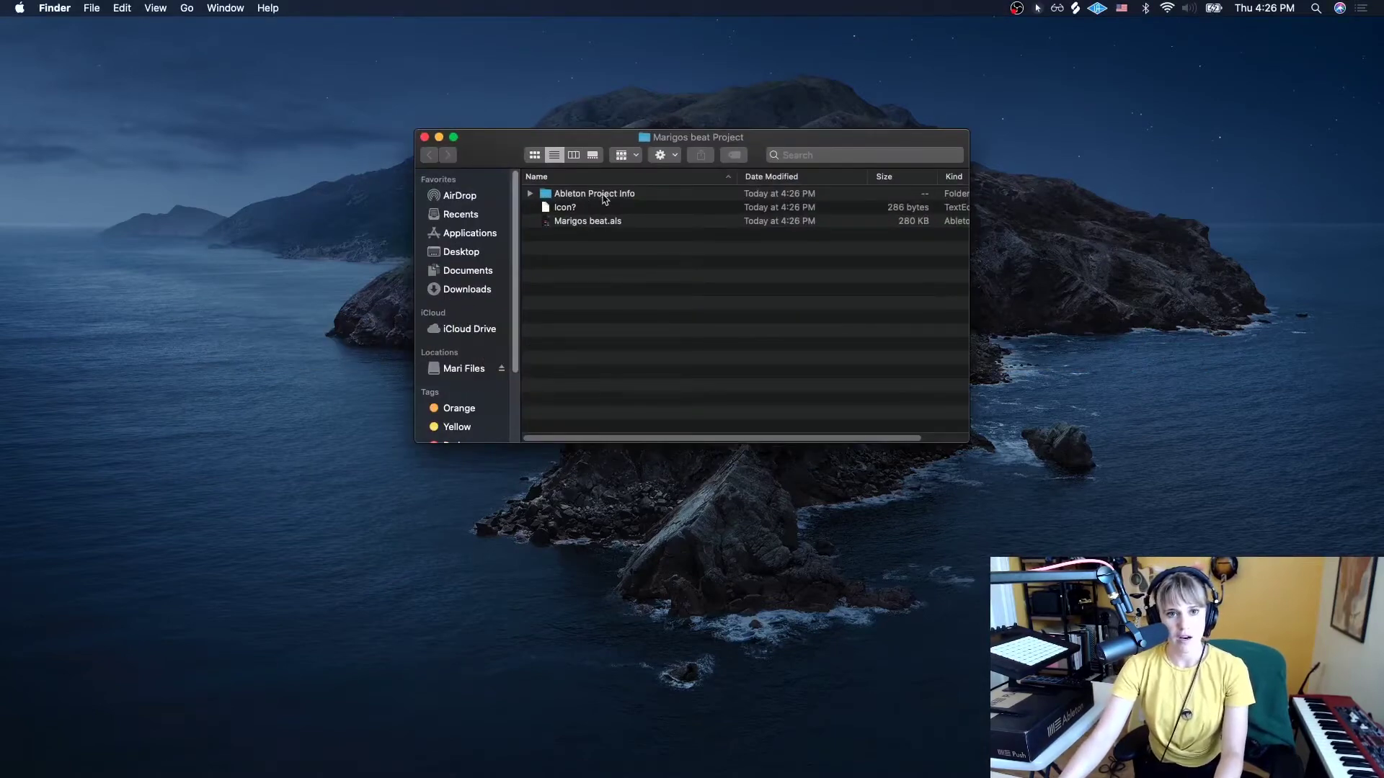
click(604, 194)
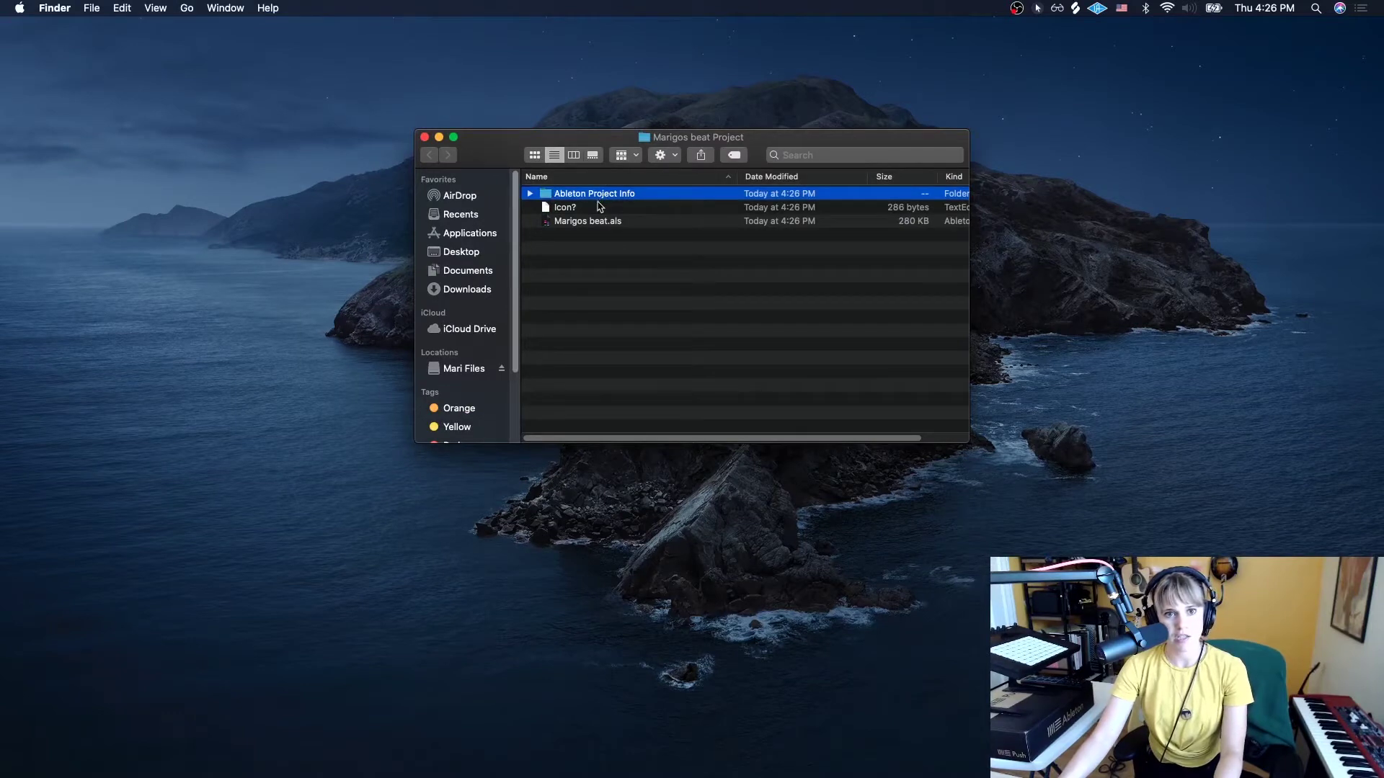
click(565, 210)
click(595, 222)
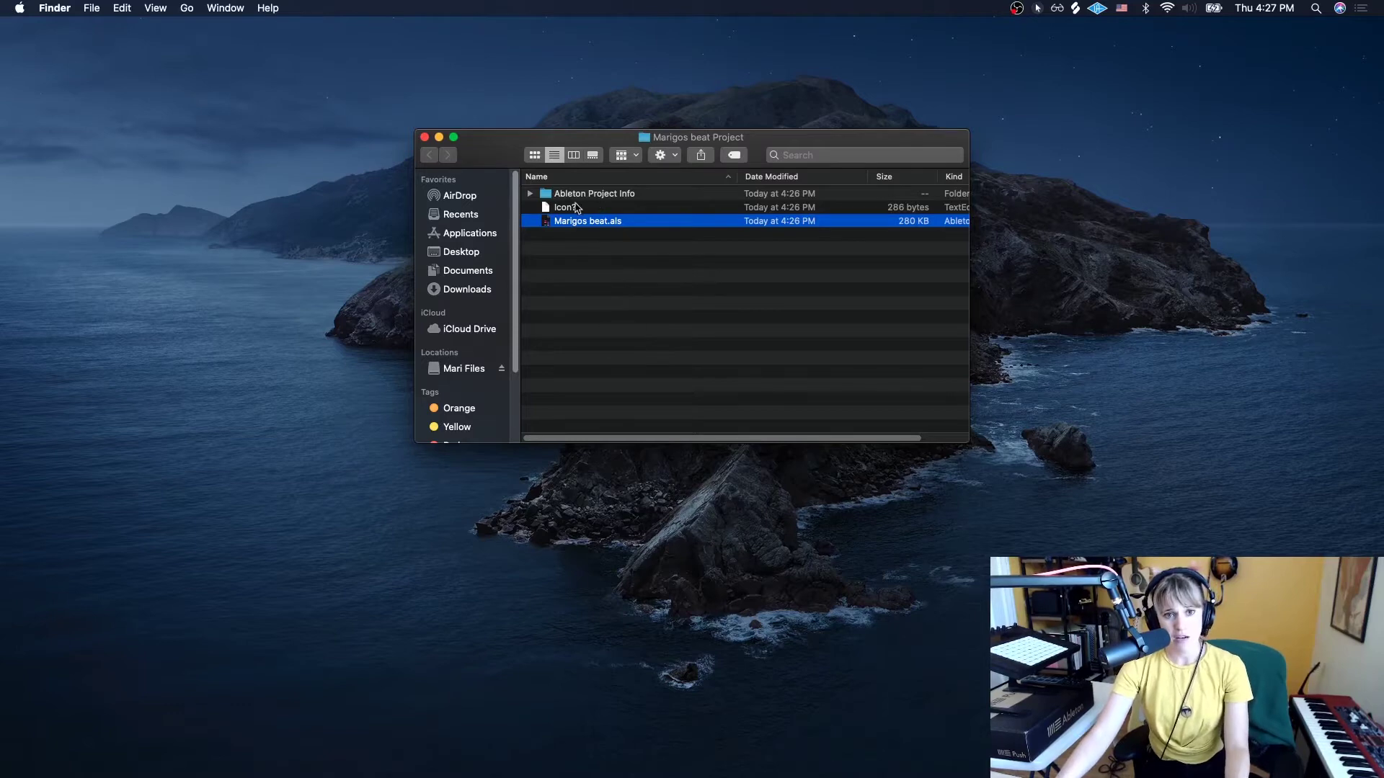
key(Return)
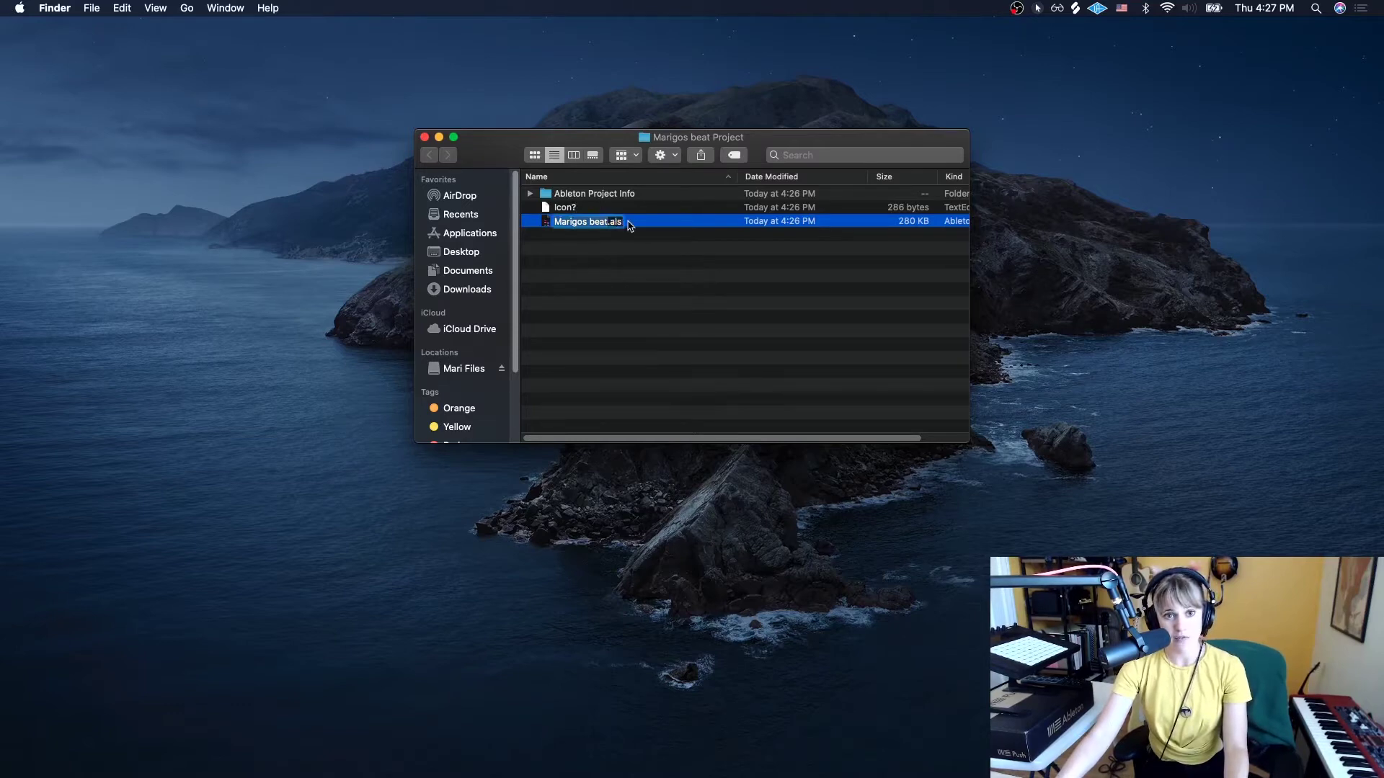
key(Escape)
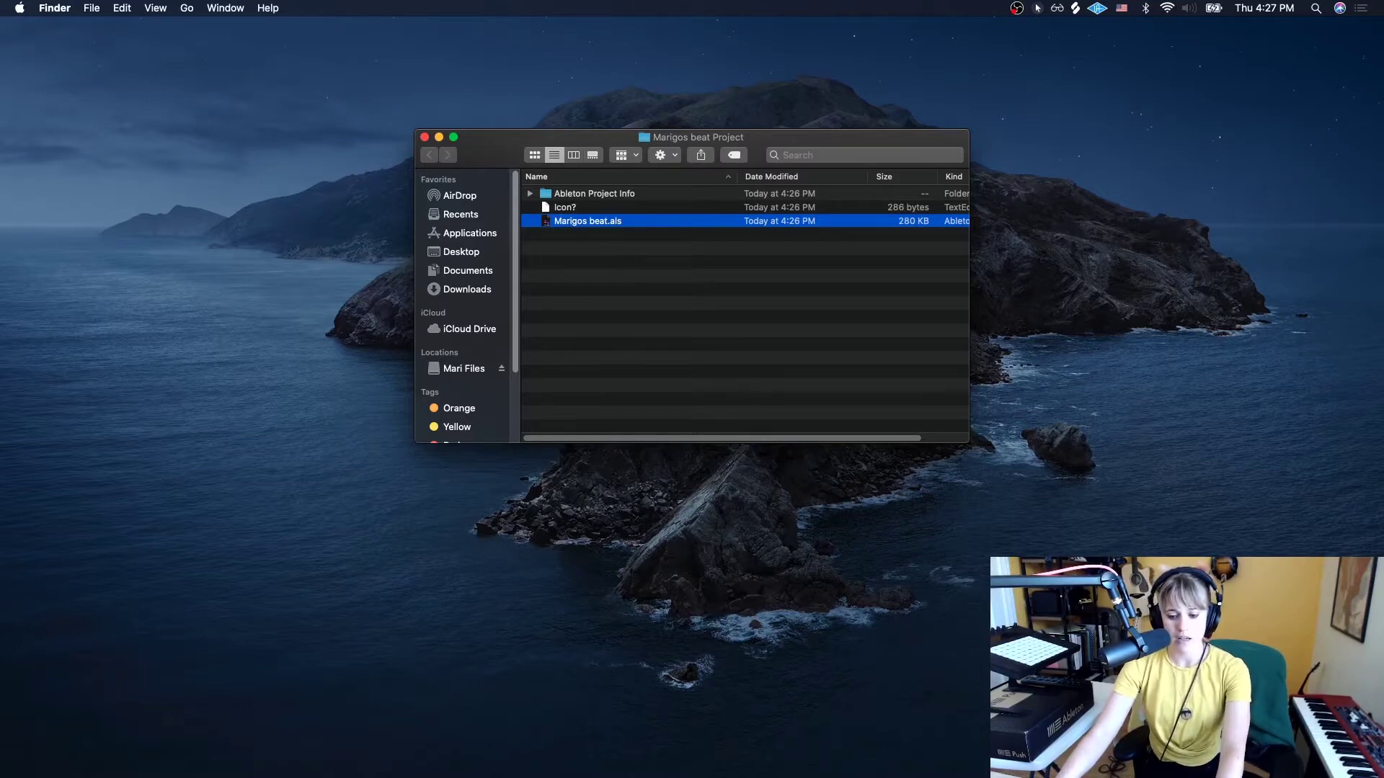
- Open Marigos beat.als and deactivate every clip across bars 1 to 47
key(super+o)
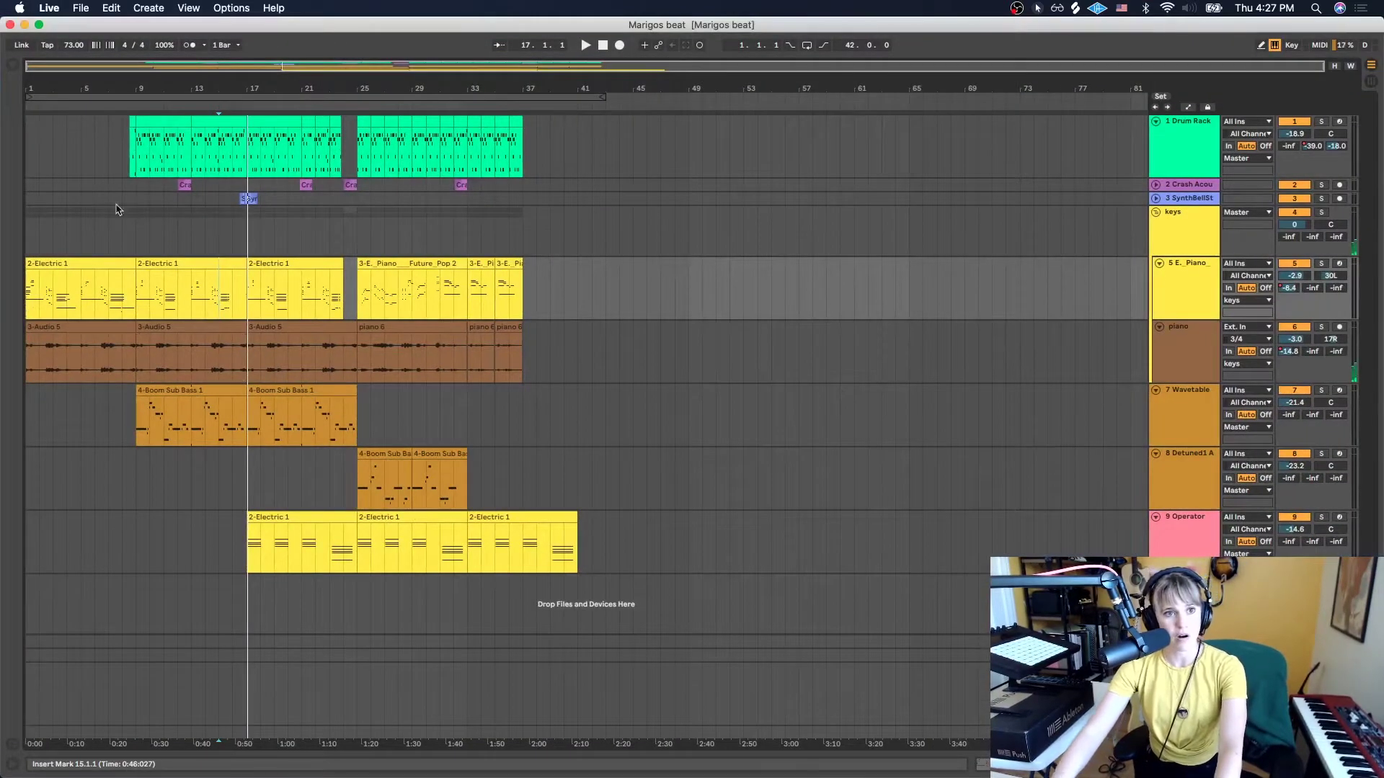
drag(27, 138, 664, 580)
key(0)
click(827, 404)
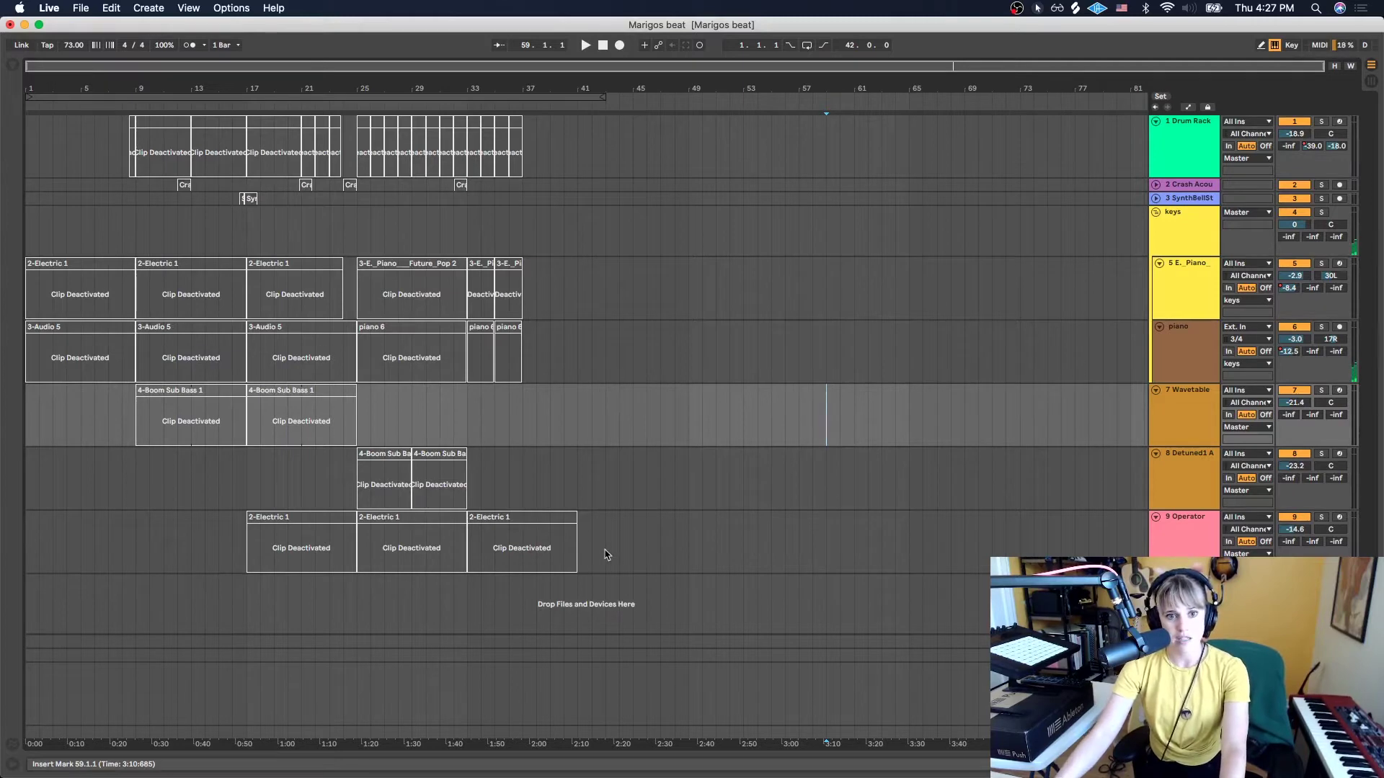
- Select all clips on every track and make them active again
click(29, 96)
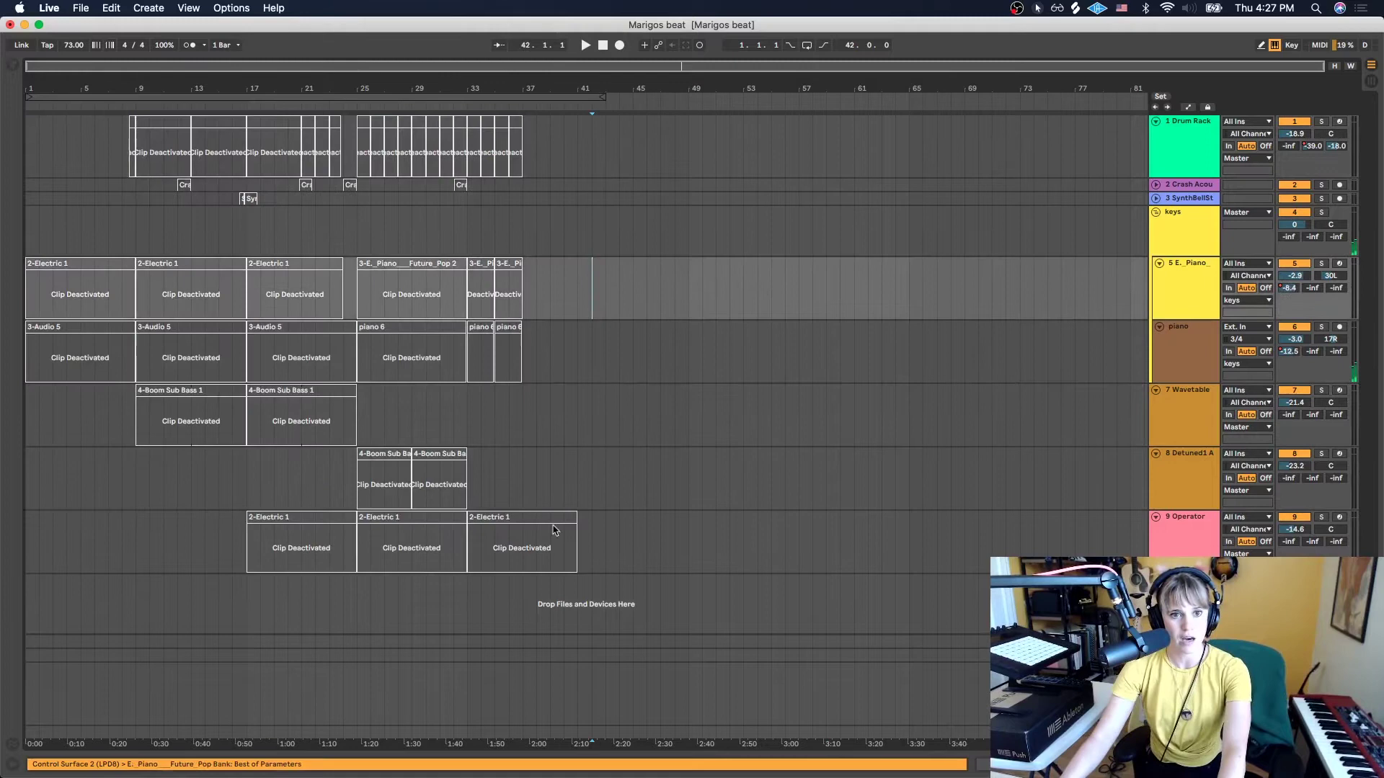
drag(592, 284, 210, 262)
click(24, 106)
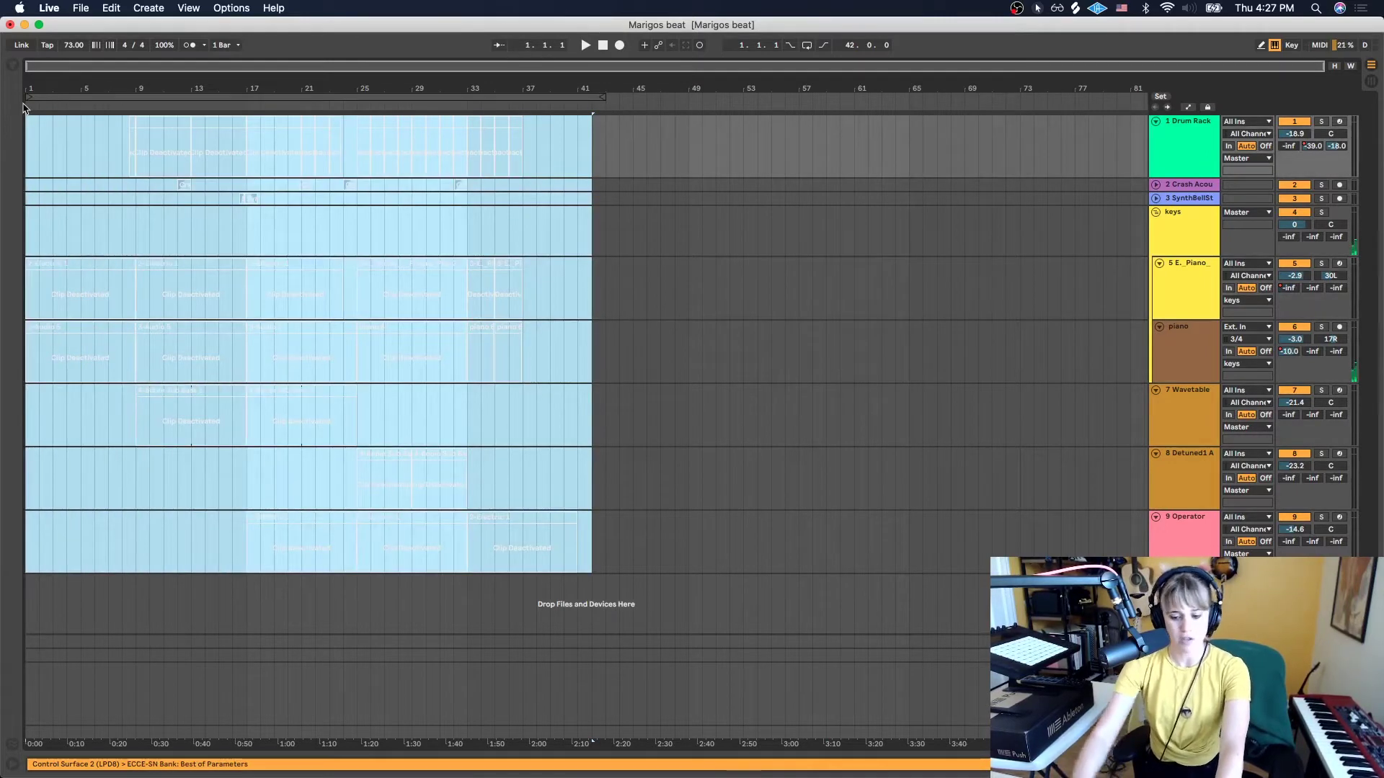
key(0)
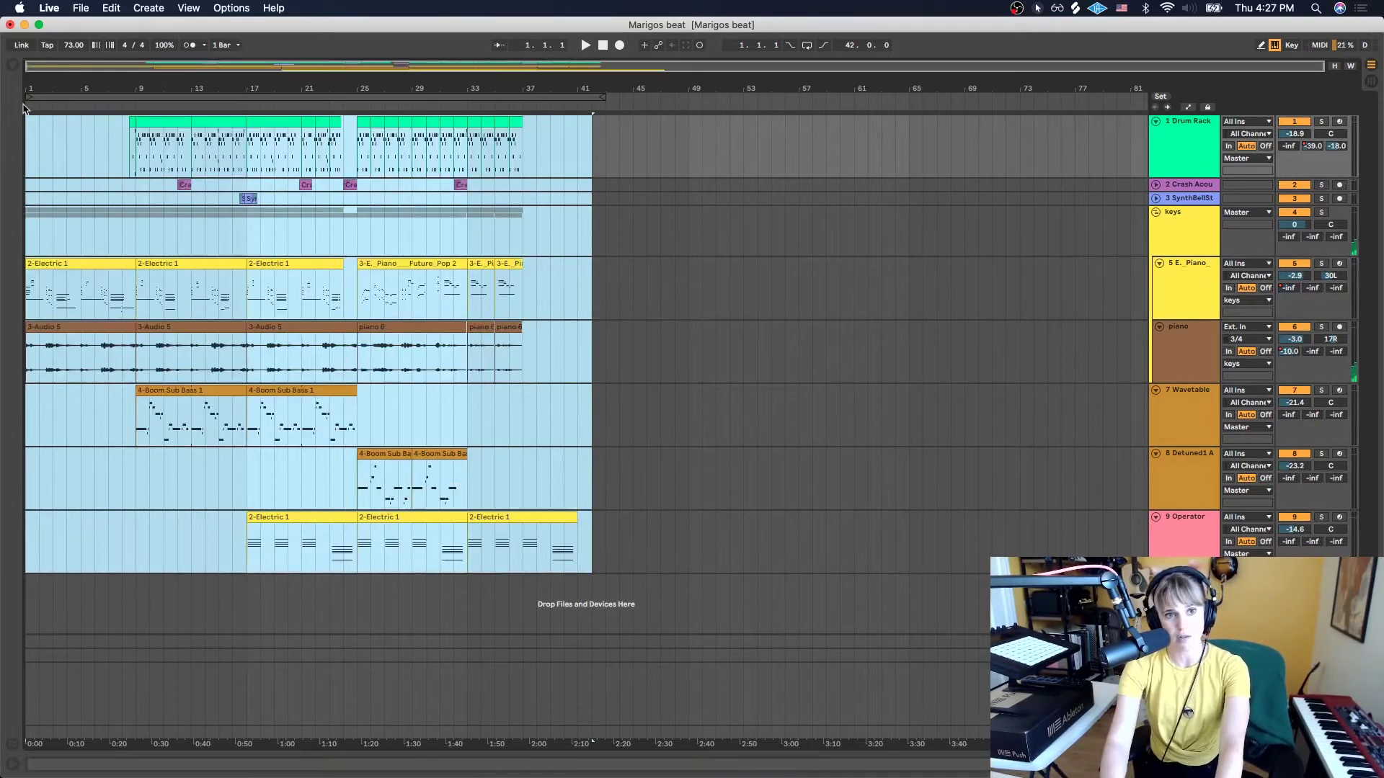
key(0)
key(0)
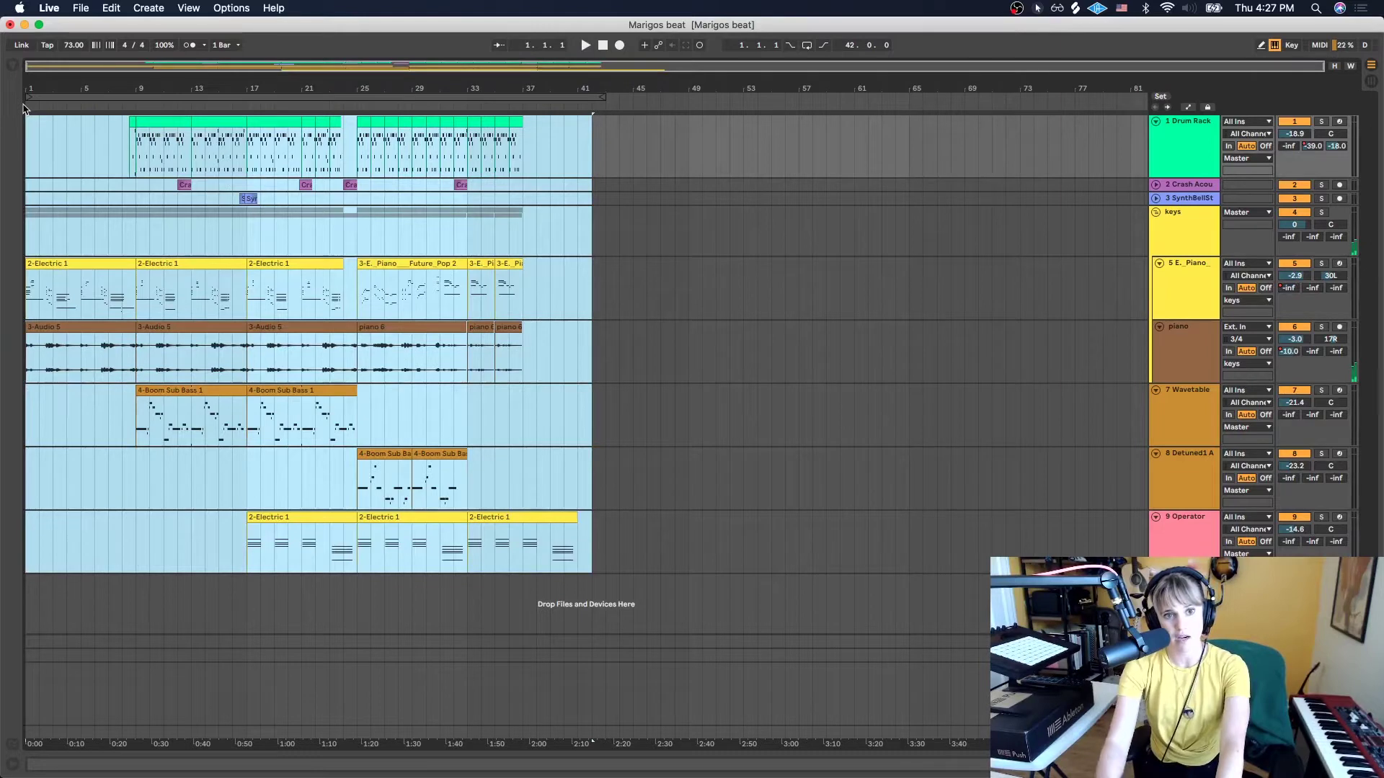
click(715, 353)
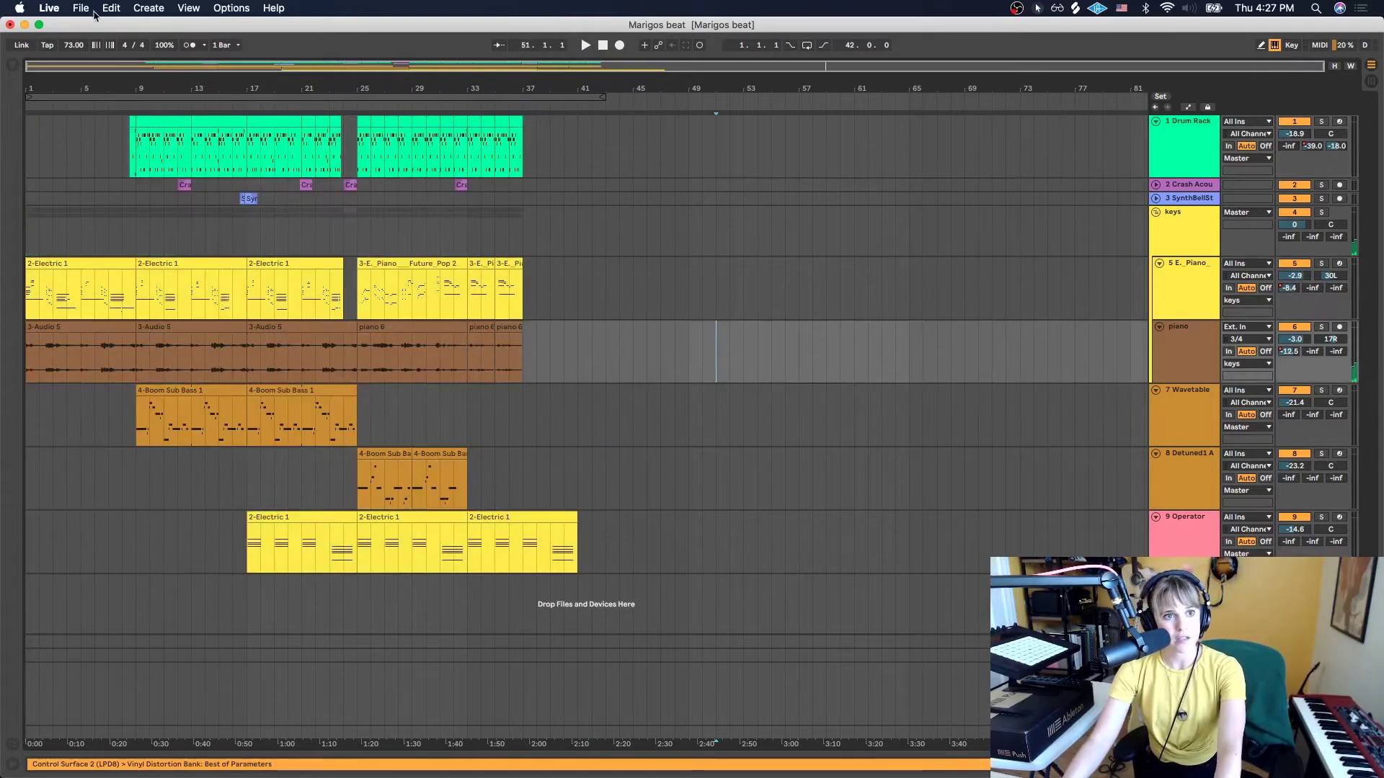
- Run Collect All and Save with Factory Packs left at No
click(83, 8)
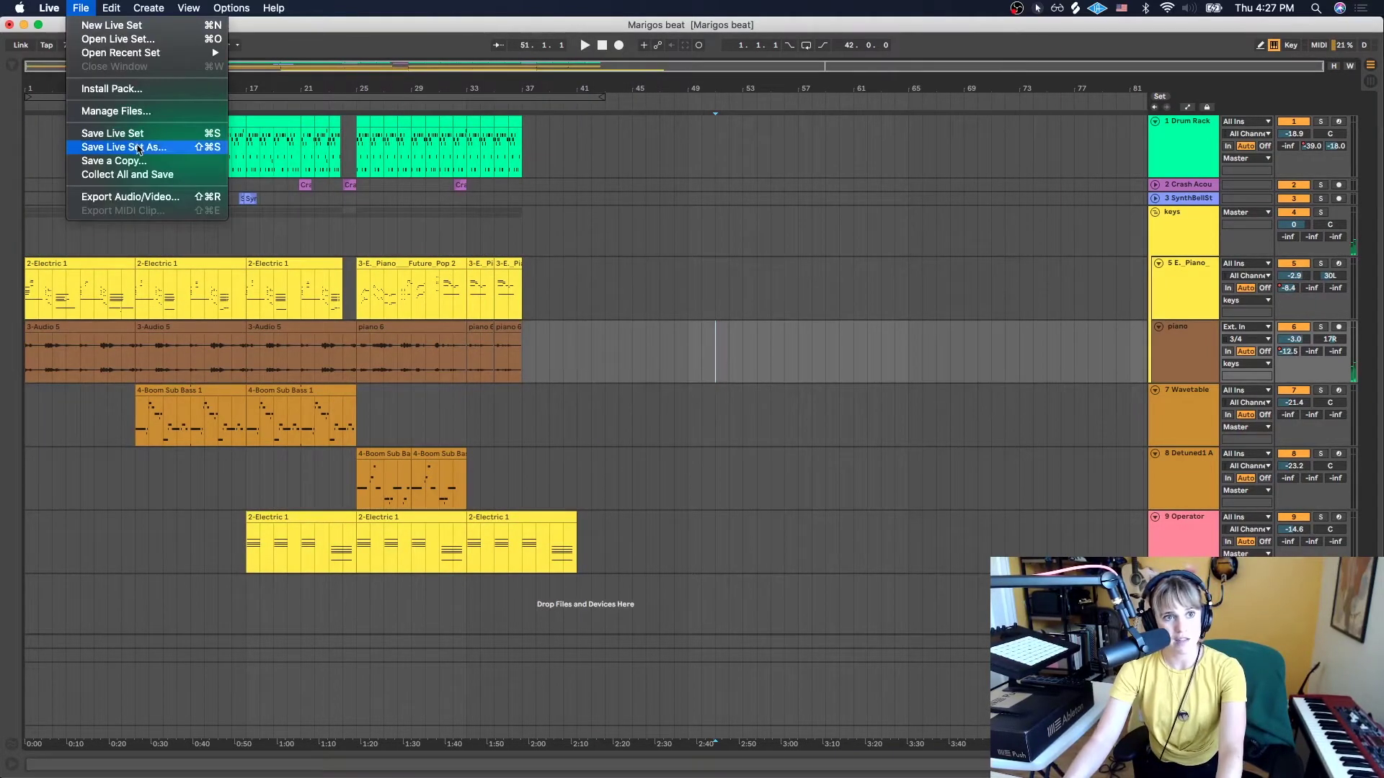
click(331, 46)
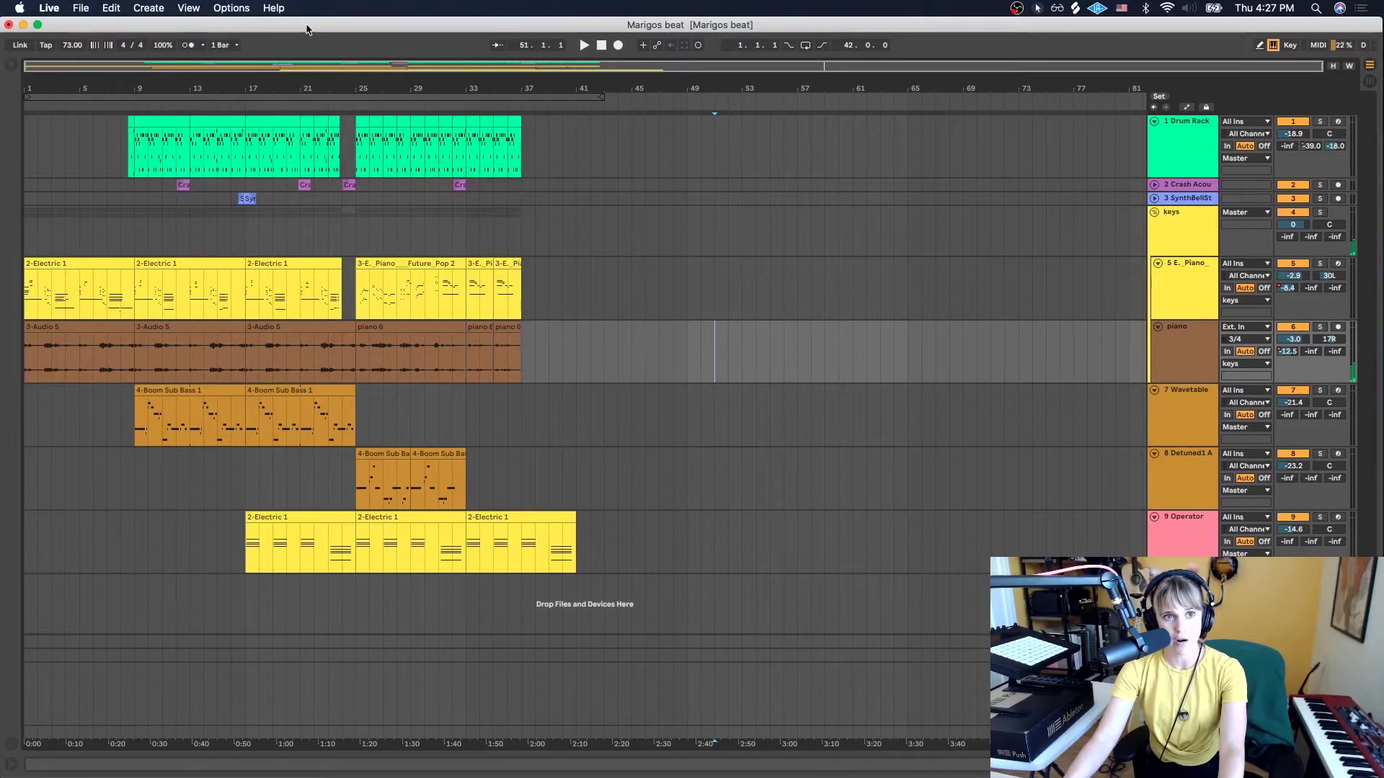
click(79, 9)
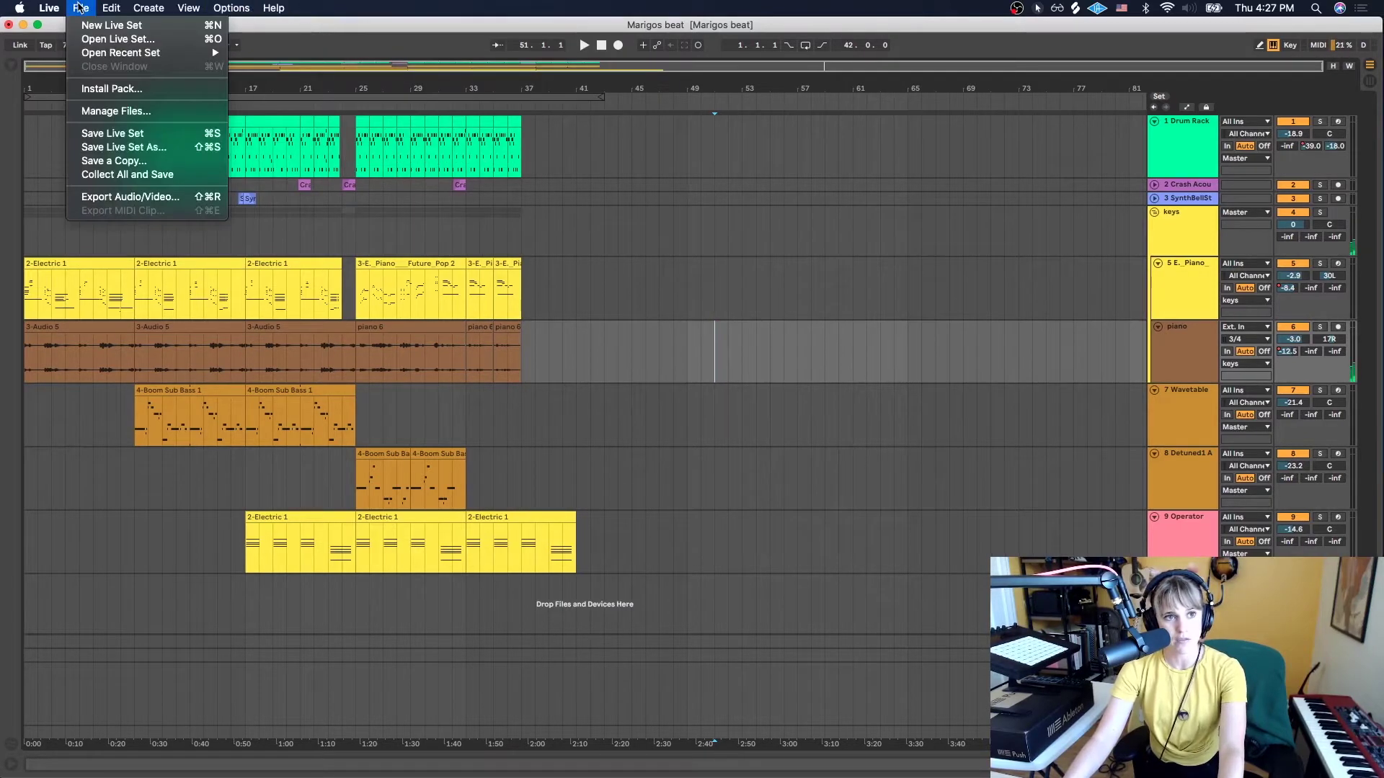
click(134, 178)
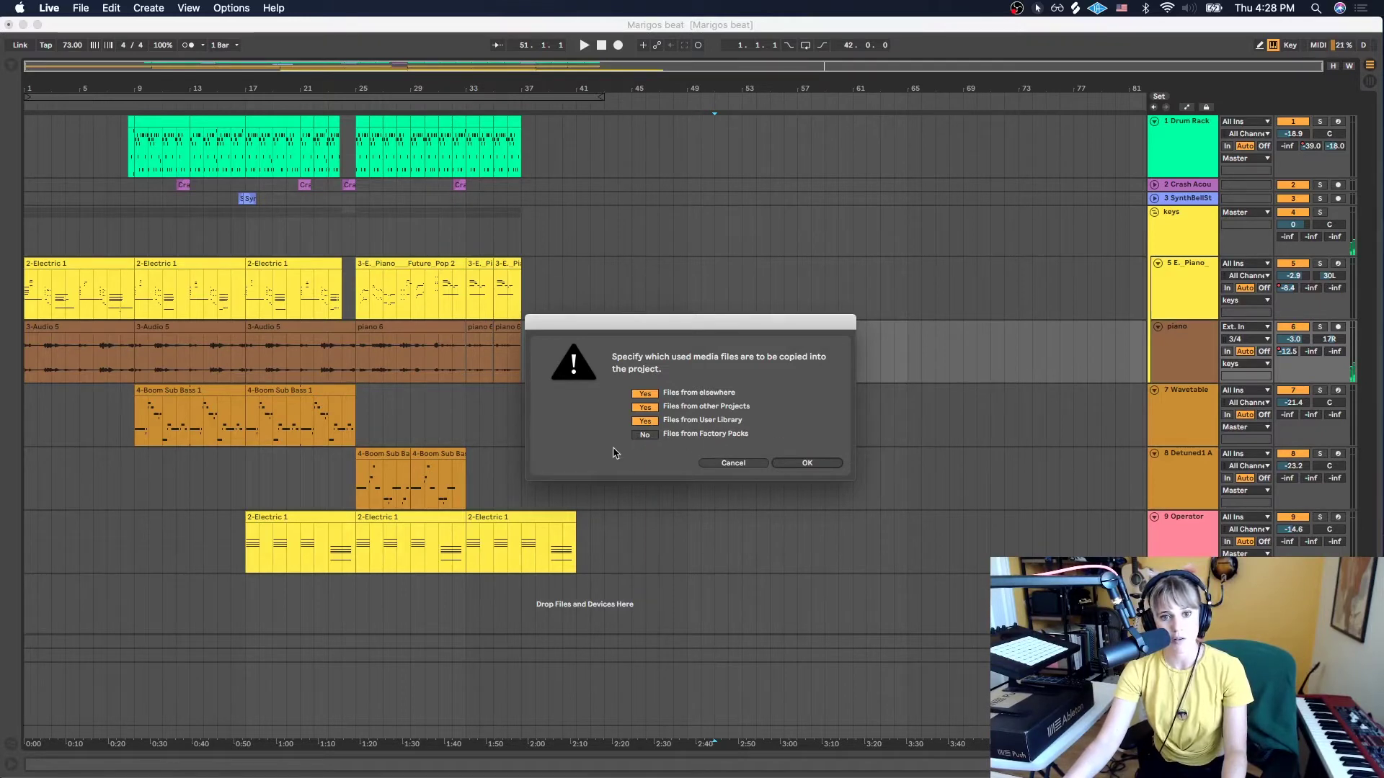
key(Return)
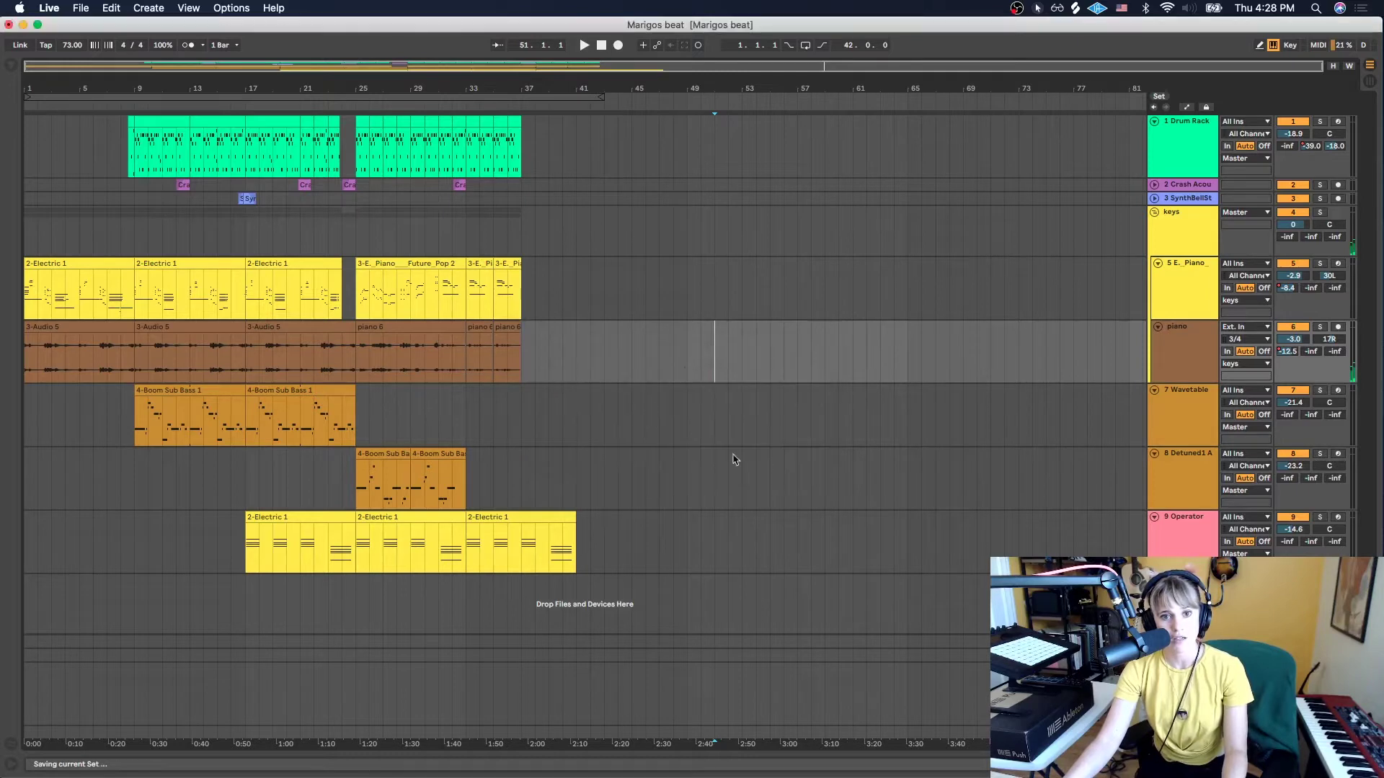
- Minimize Live and inspect Presets and Samples, expanding Samples to show Imported, Processed and Recorded
click(22, 25)
click(641, 314)
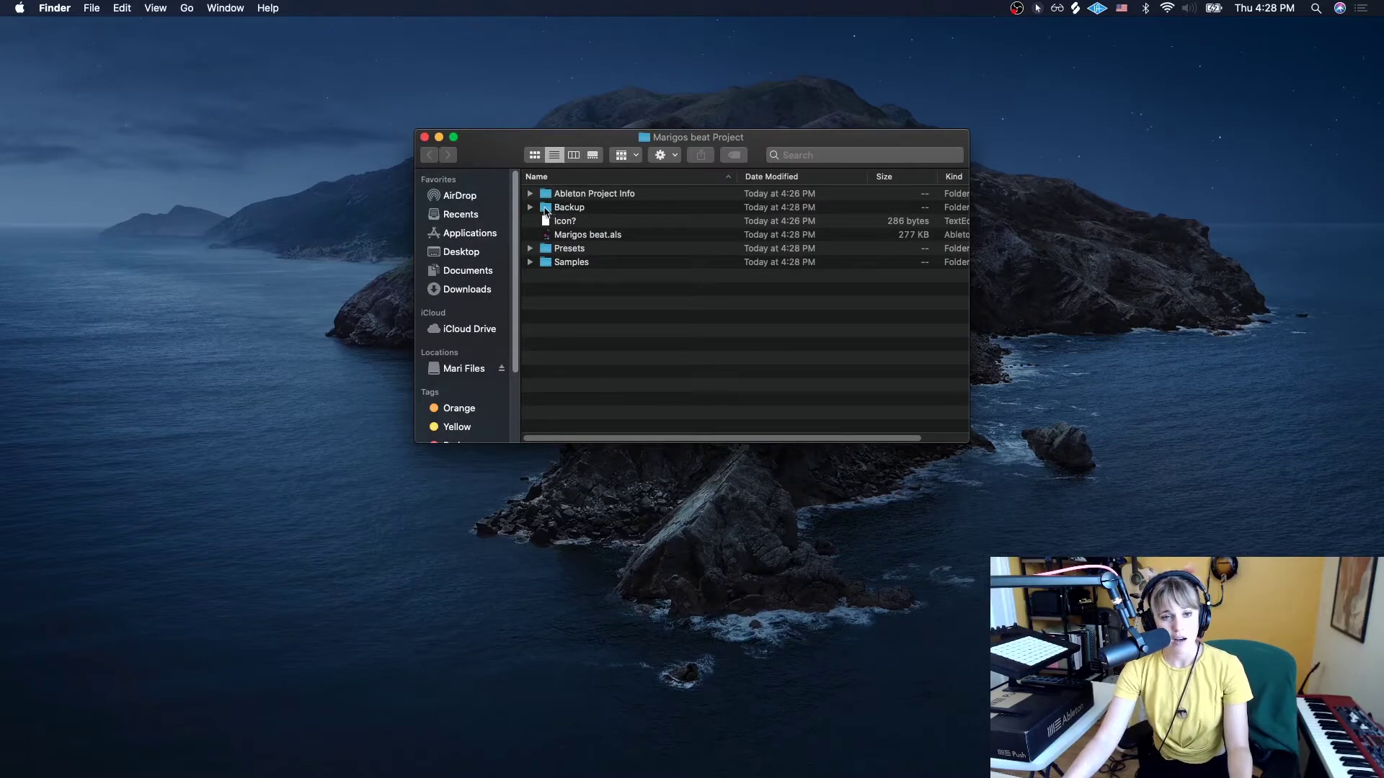
click(548, 253)
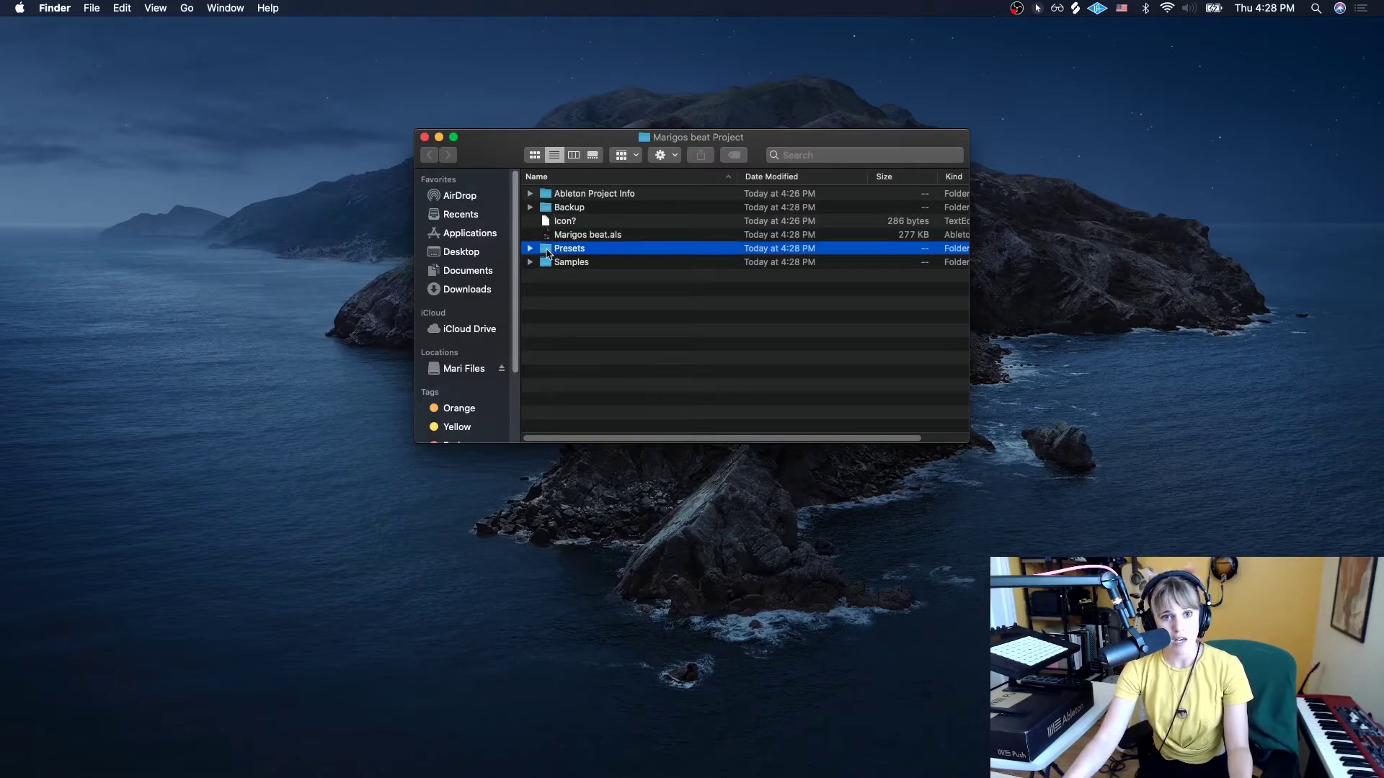
click(550, 265)
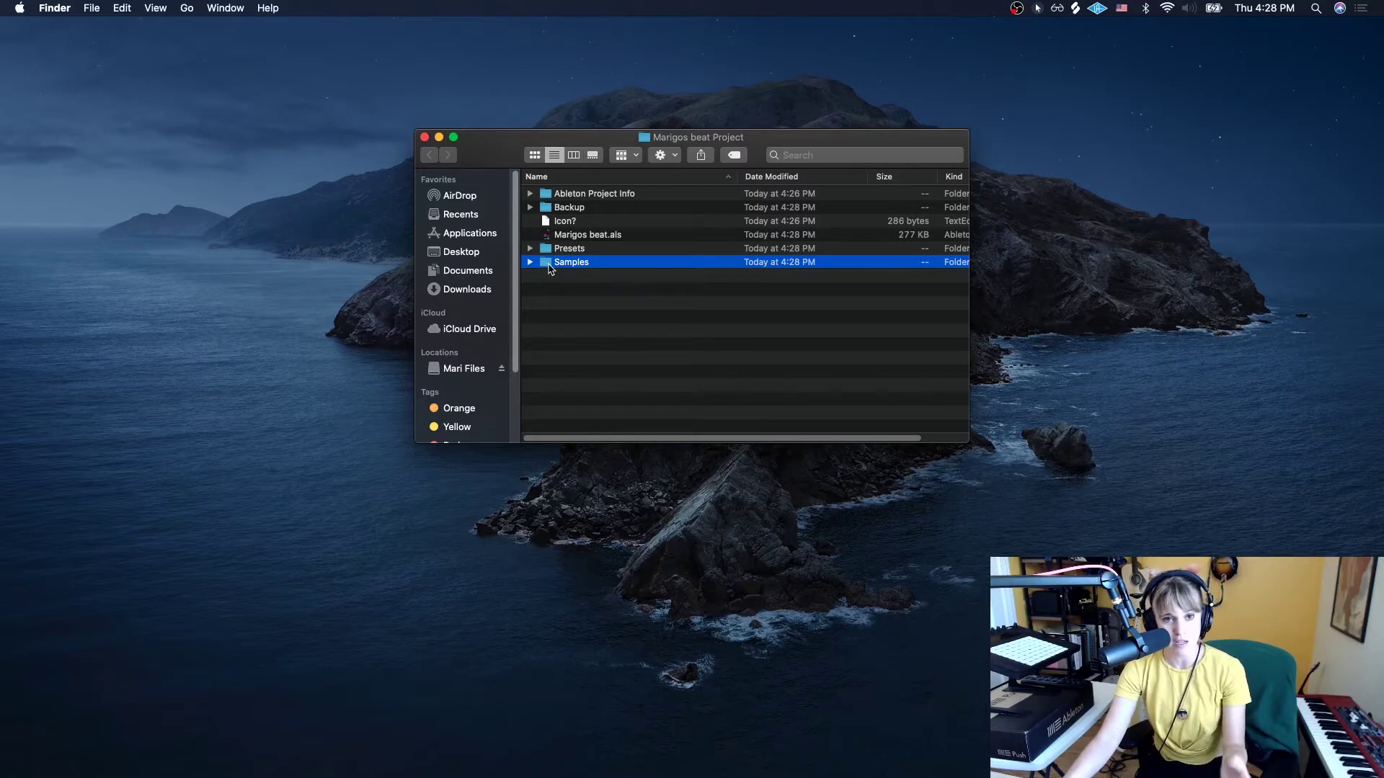
click(532, 262)
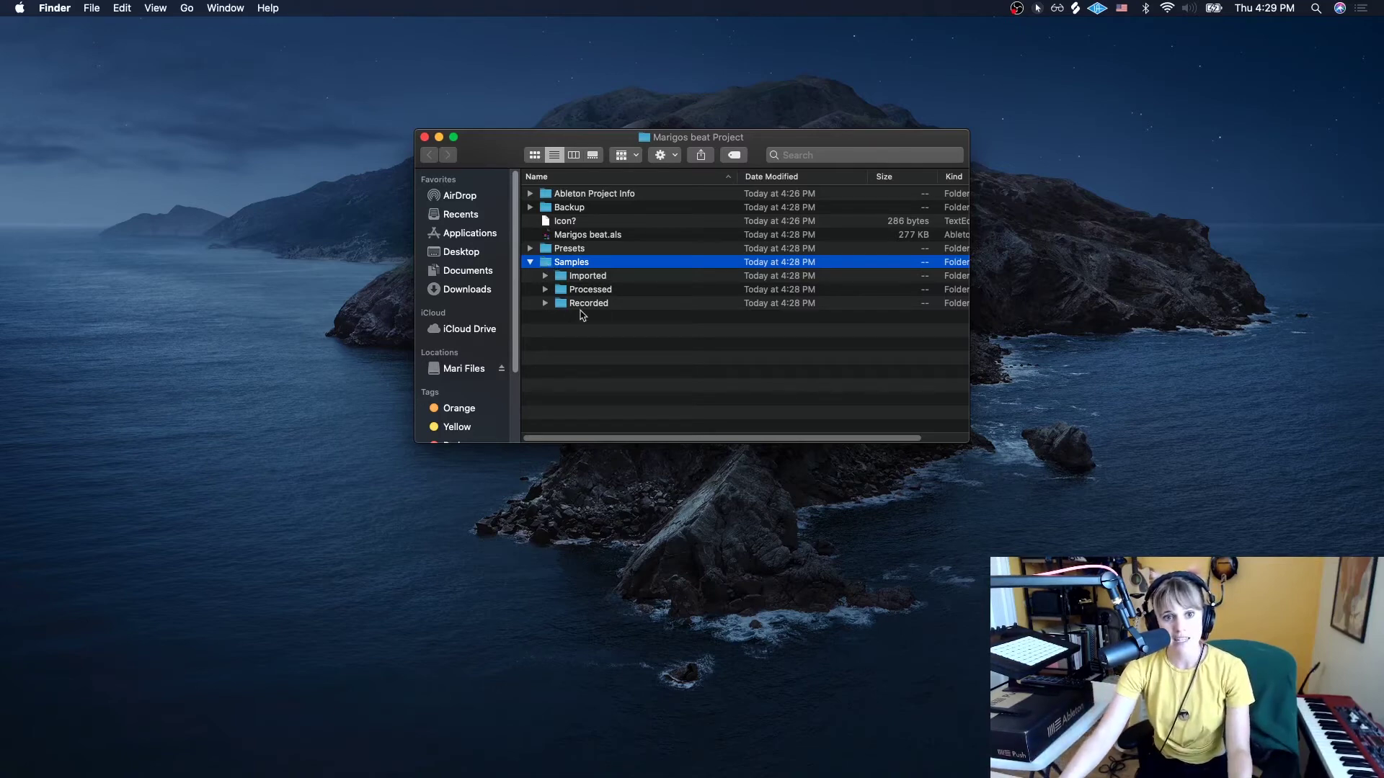
click(530, 263)
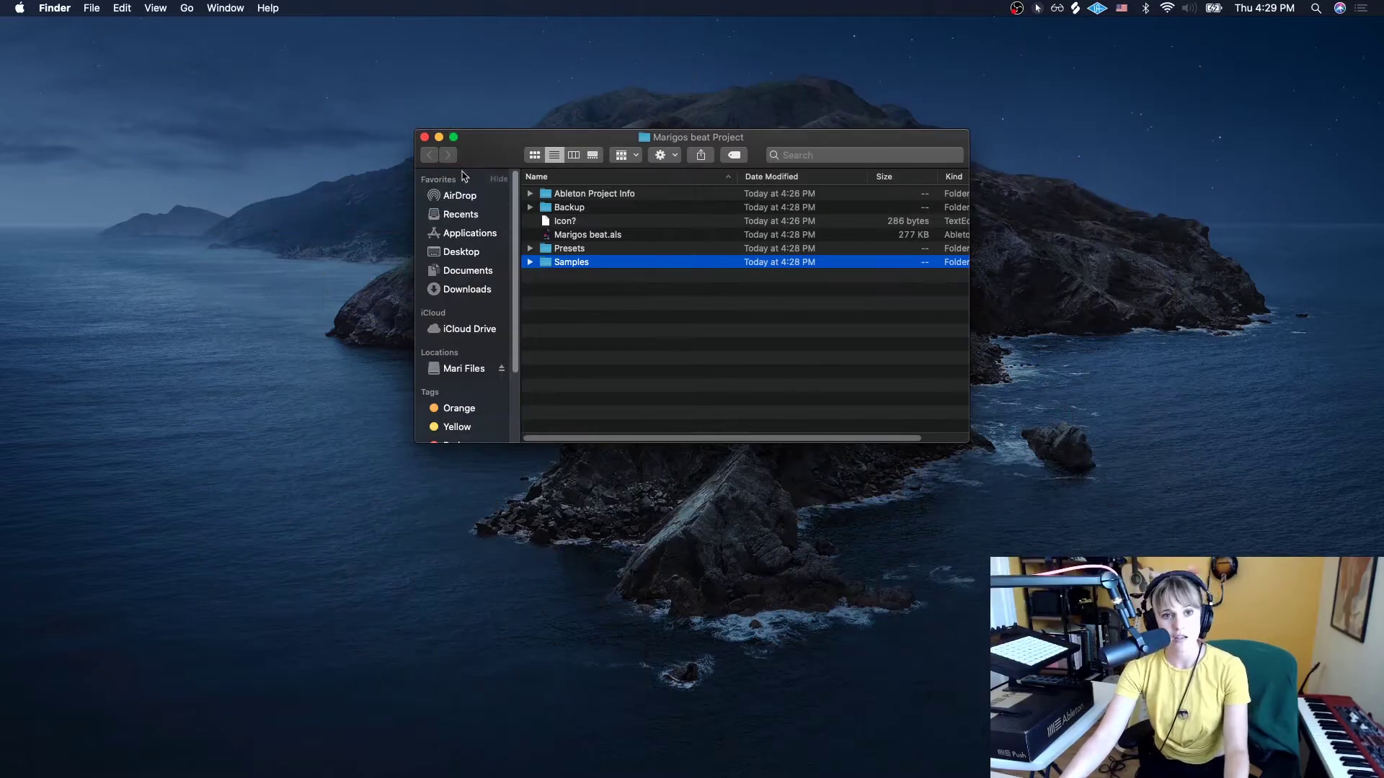
- Select Marigos beat.als, then close the Finder project folder window
click(581, 235)
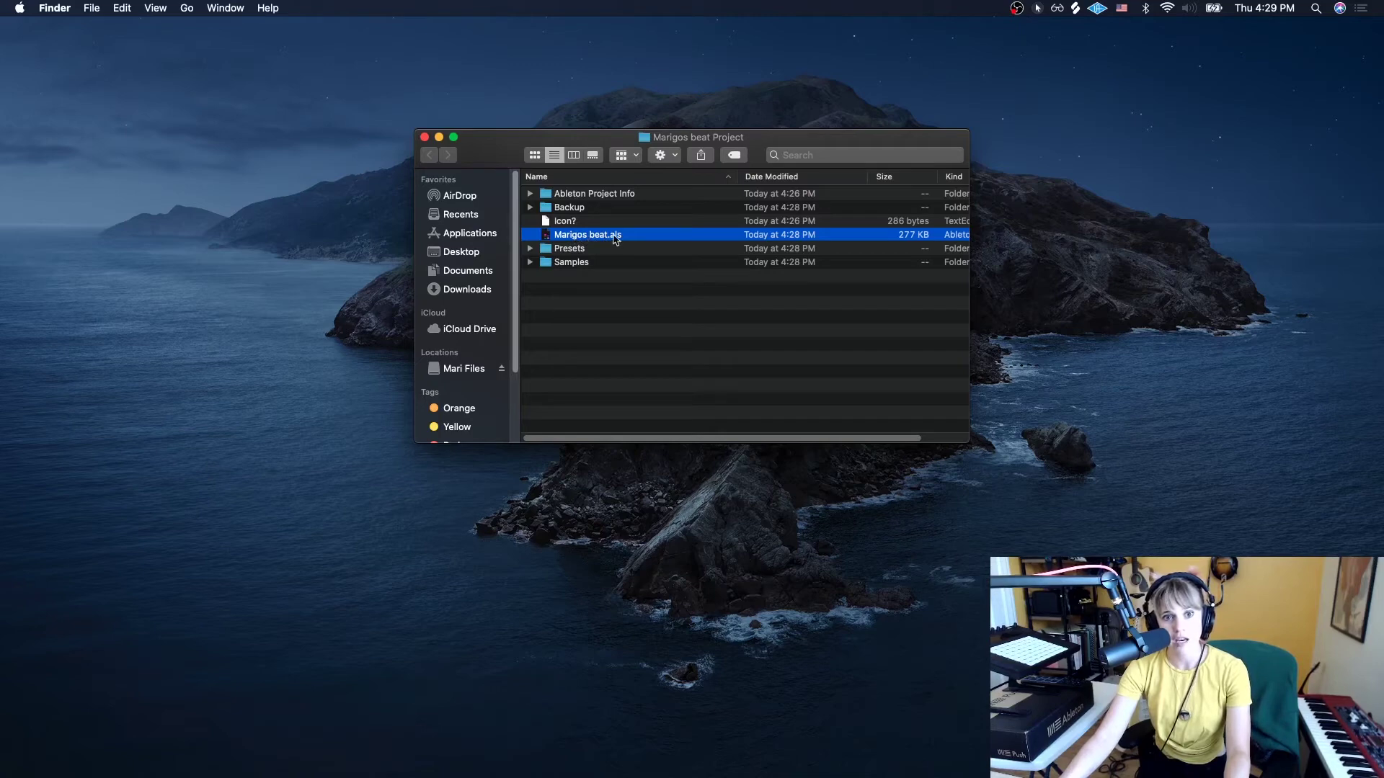
click(425, 137)
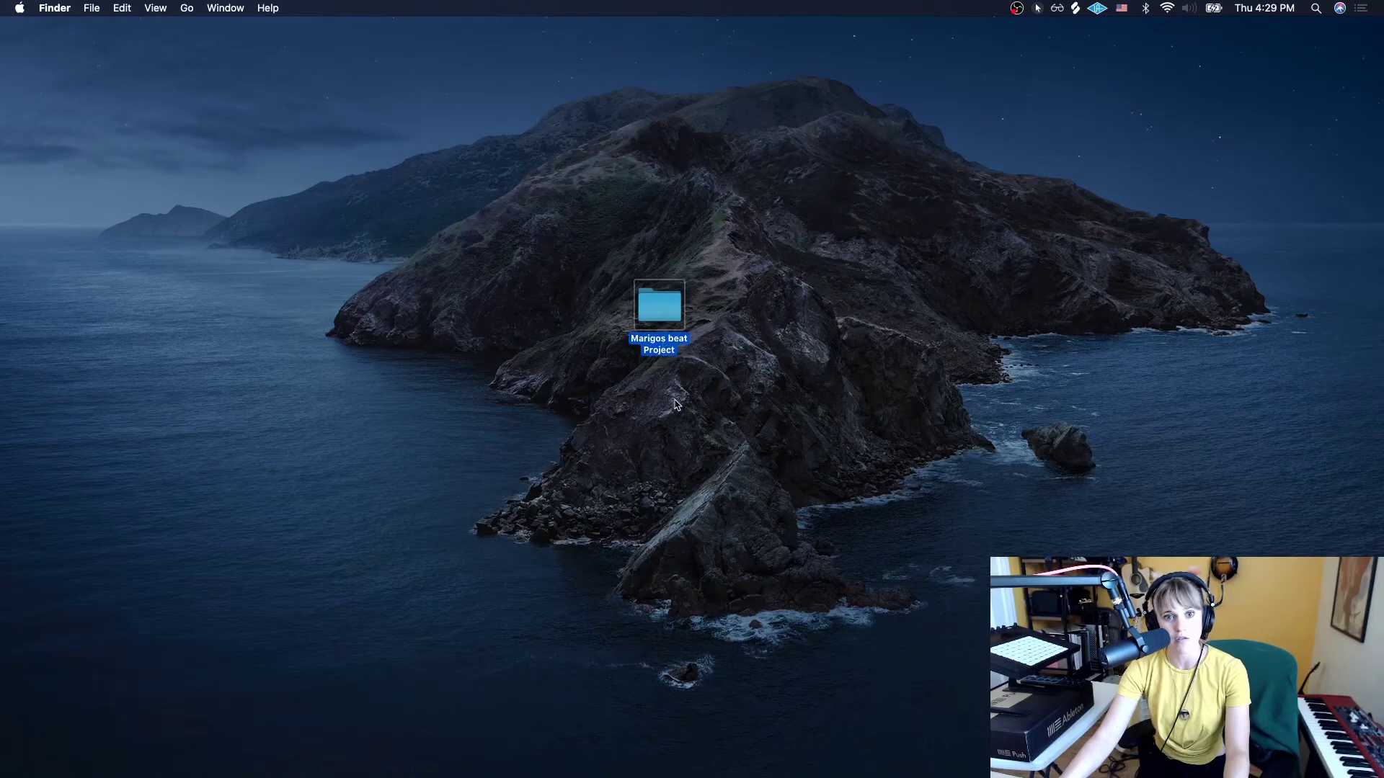
- Compress the Marigos beat Project folder and drag the resulting zip beside it
right_click(655, 307)
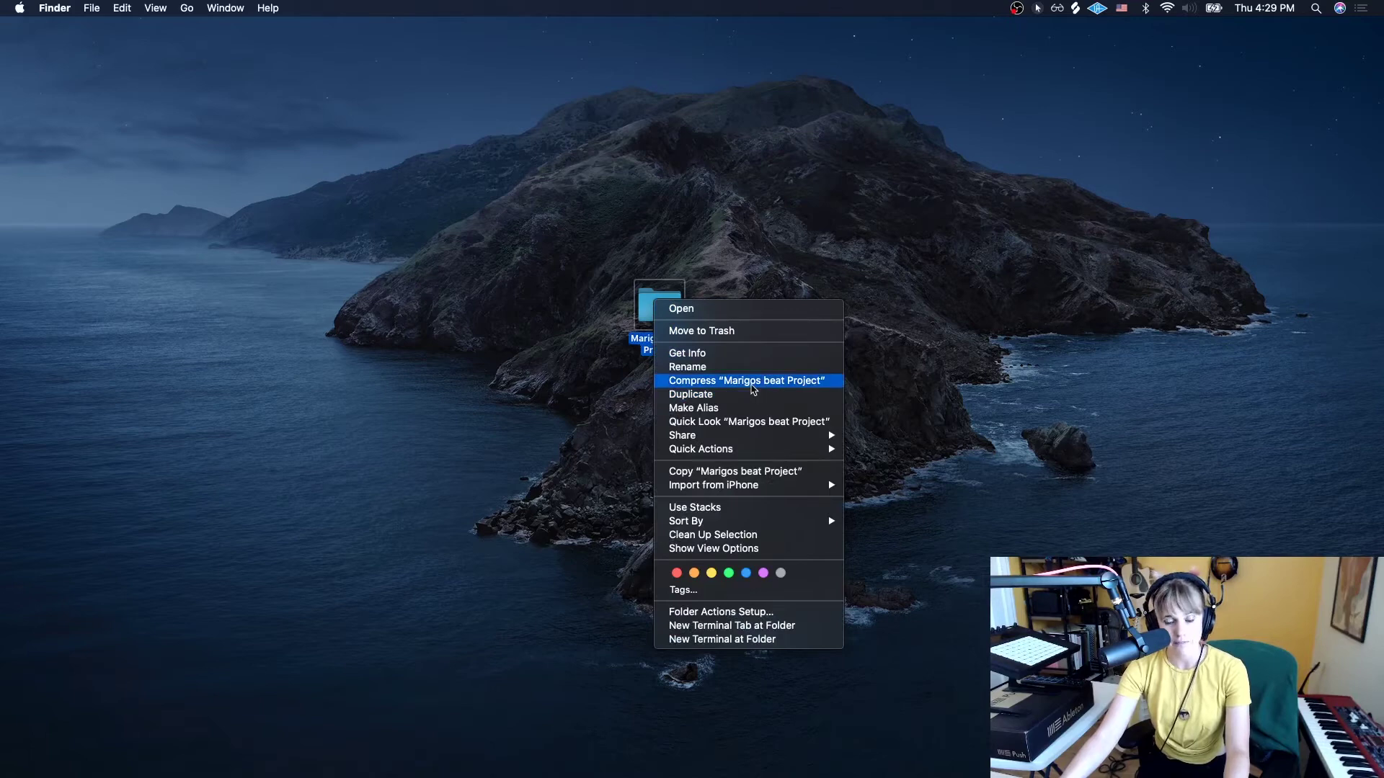
click(753, 389)
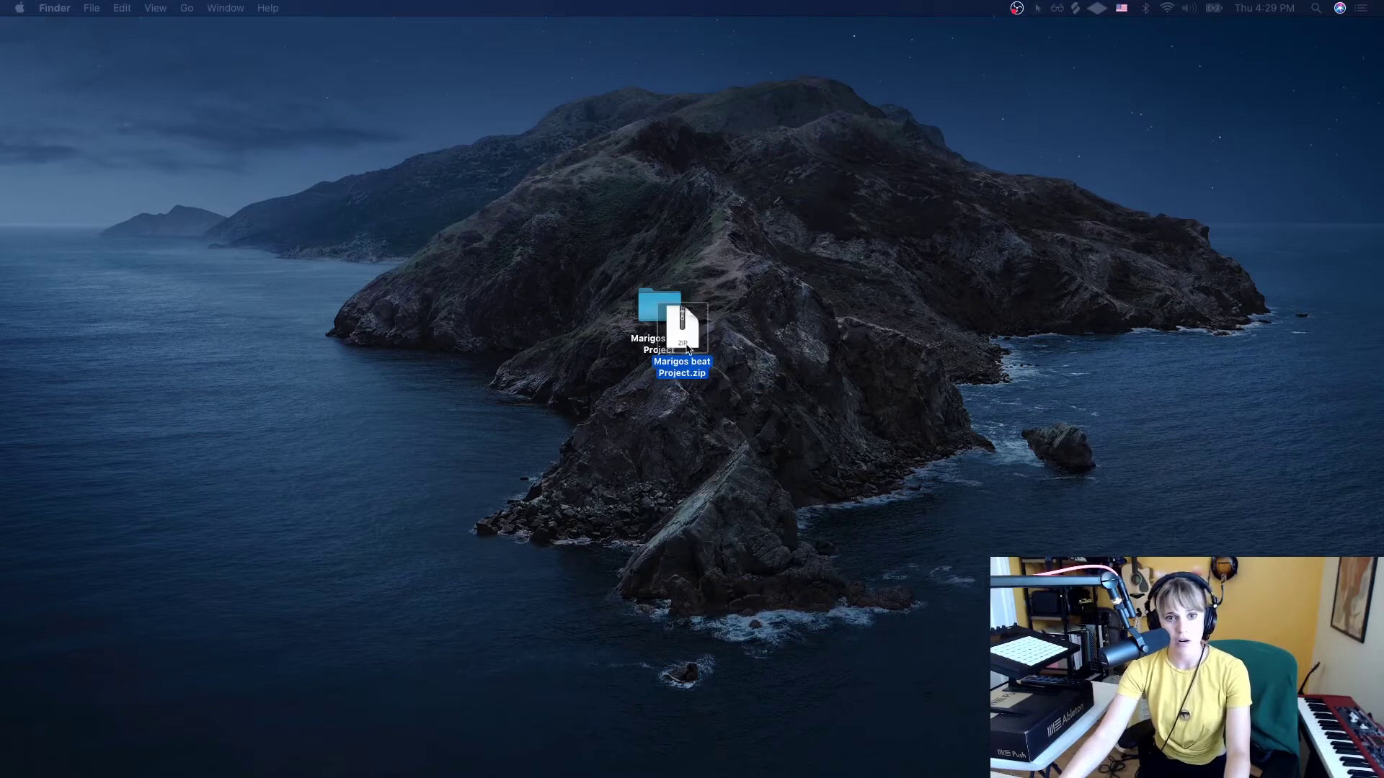
drag(686, 345, 836, 270)
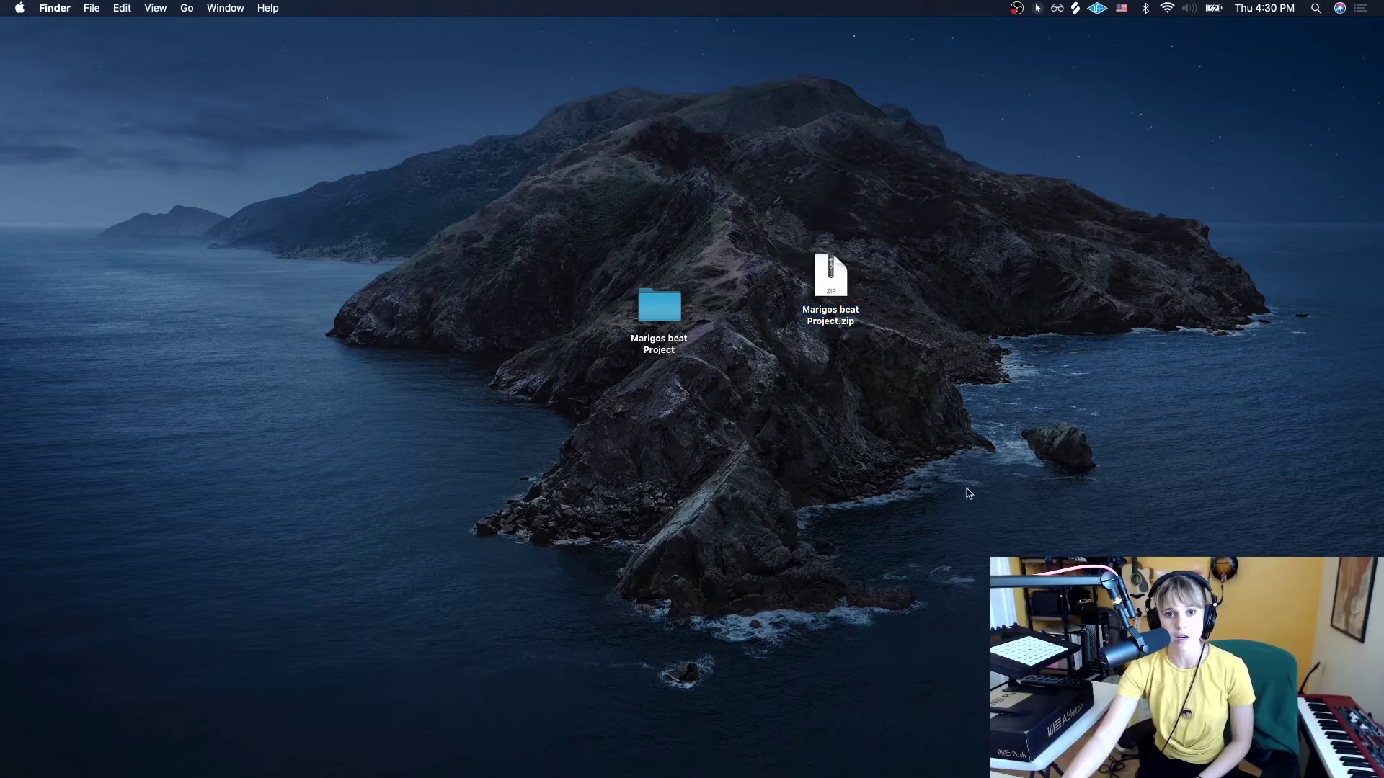
drag(842, 310, 788, 312)
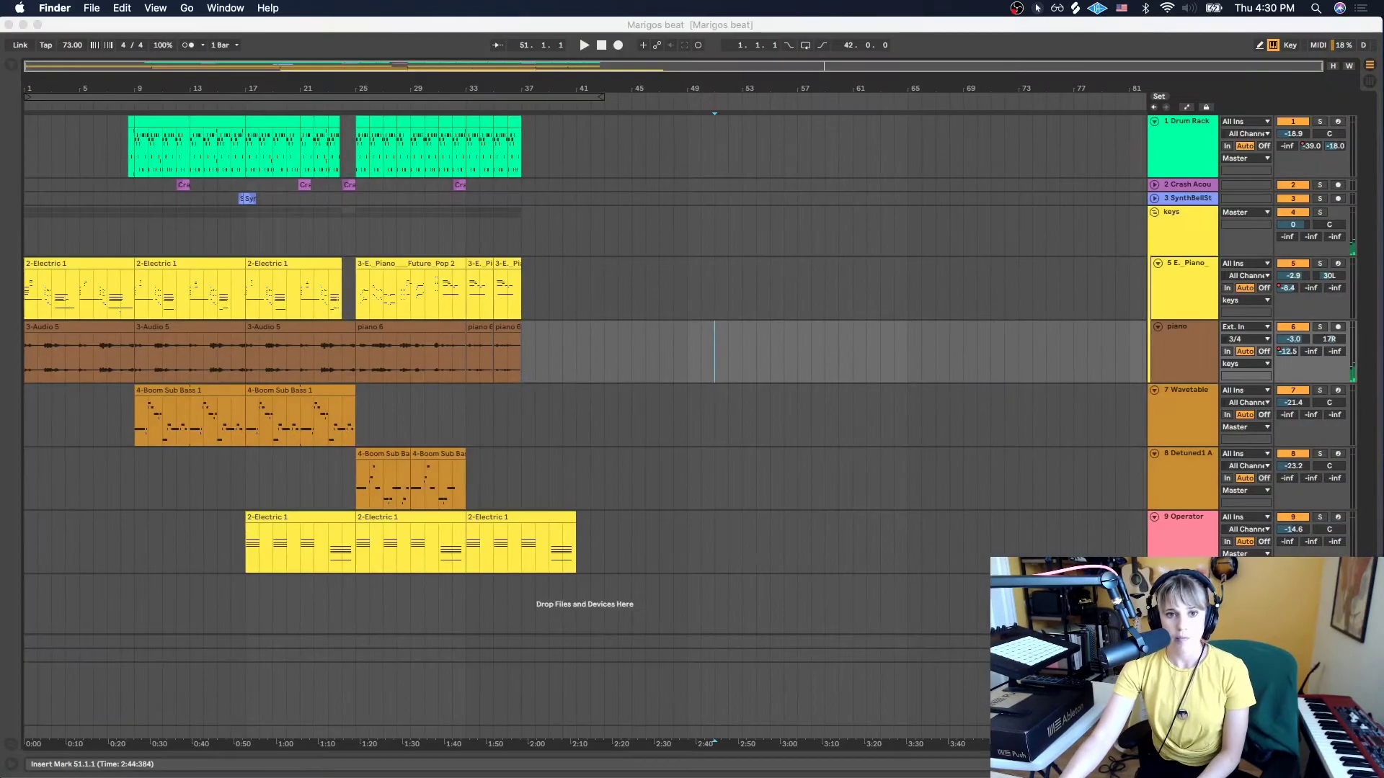
- Search plug-ins for 'valhal' and drop ValhallaVintageVerb after Auto Filter on the piano track
click(609, 334)
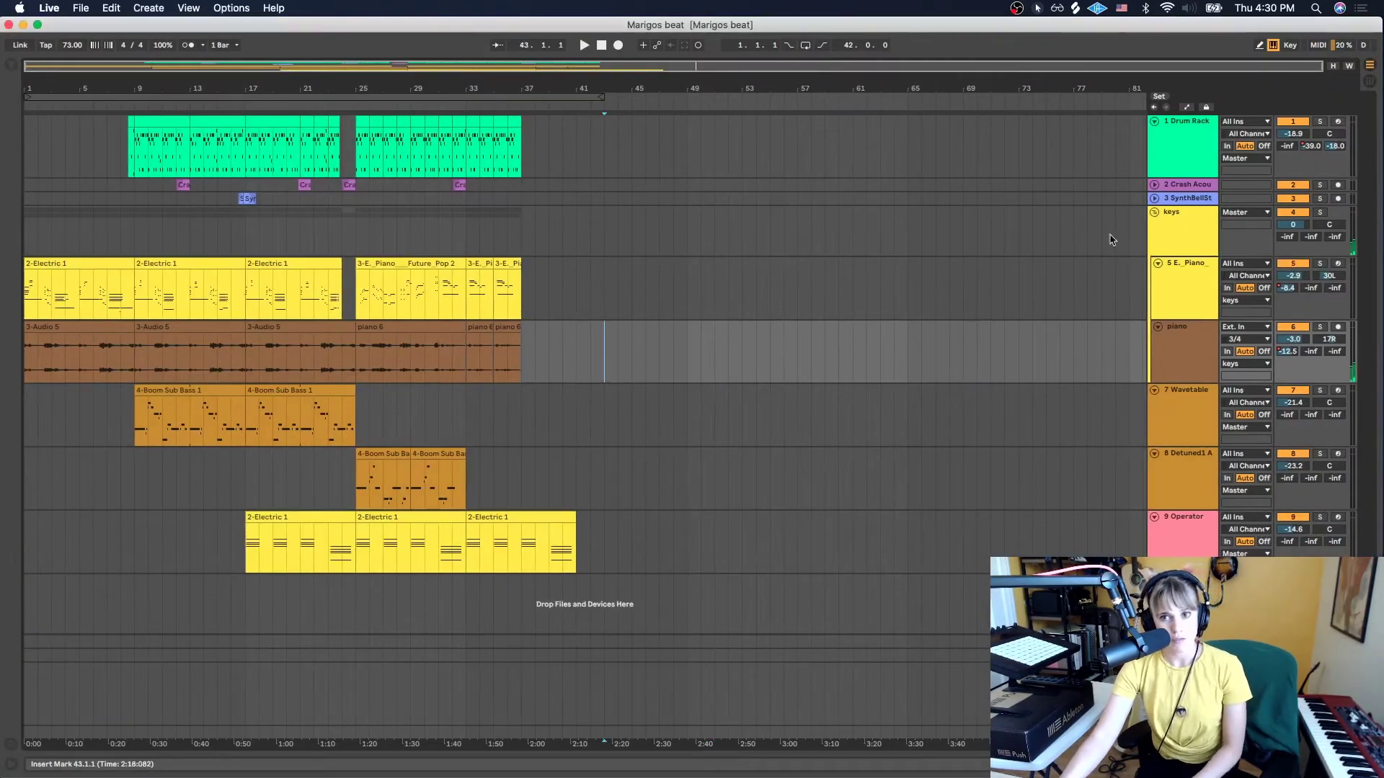
click(1192, 360)
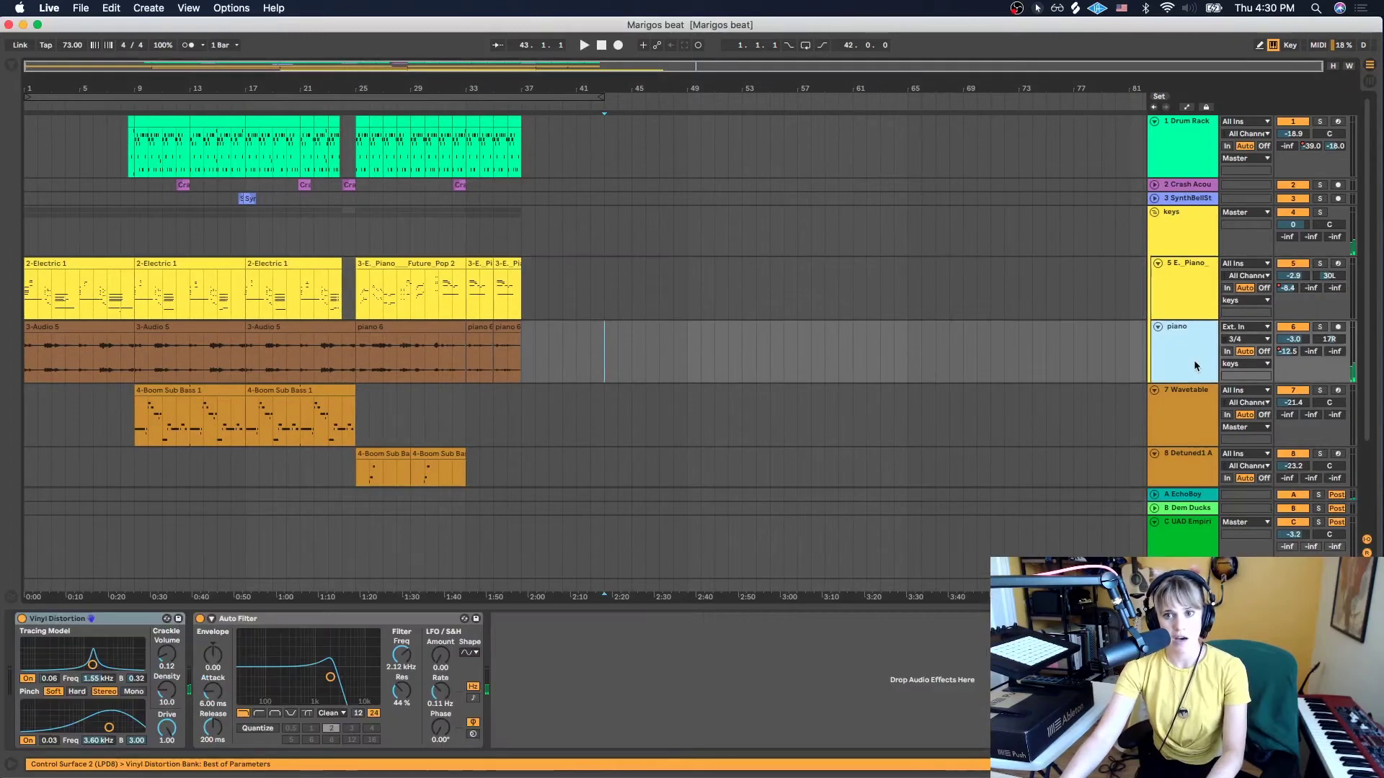
click(11, 65)
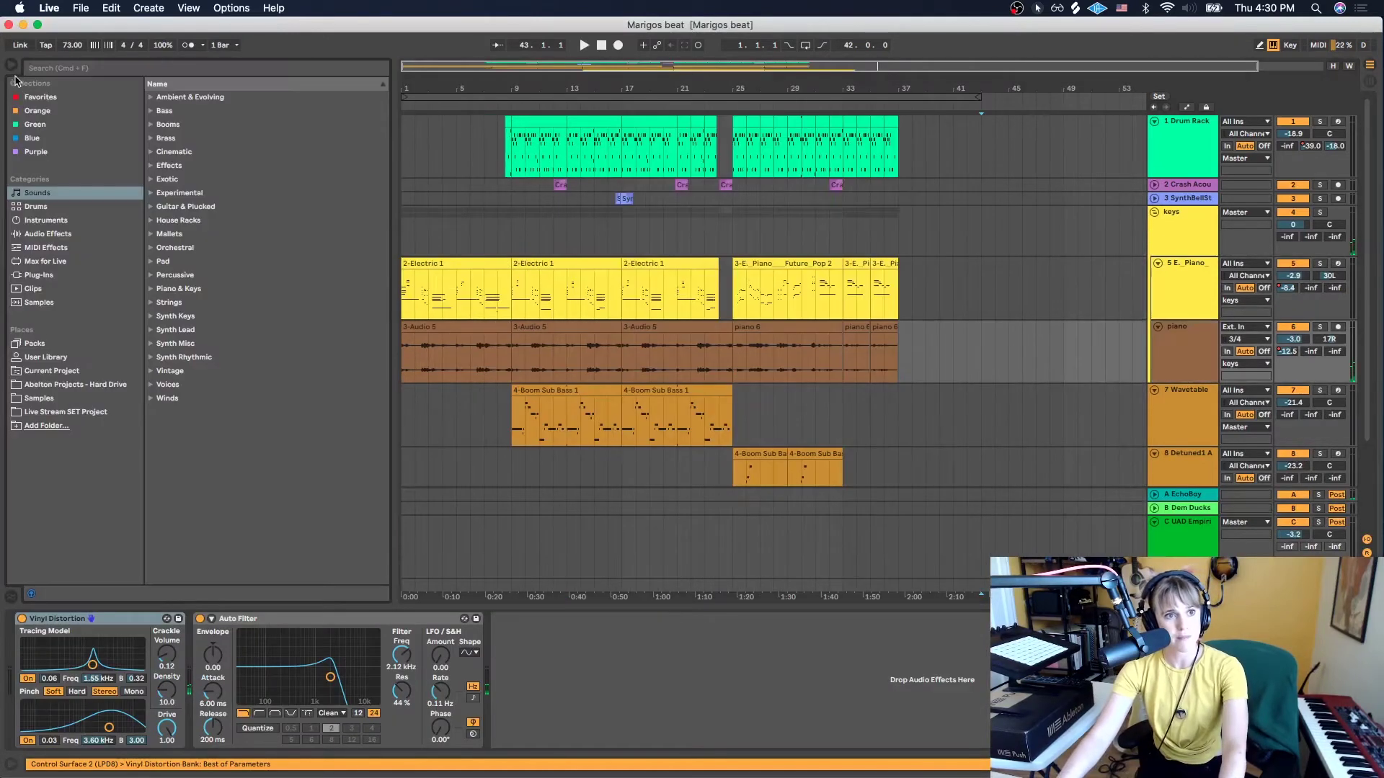
click(43, 275)
click(152, 126)
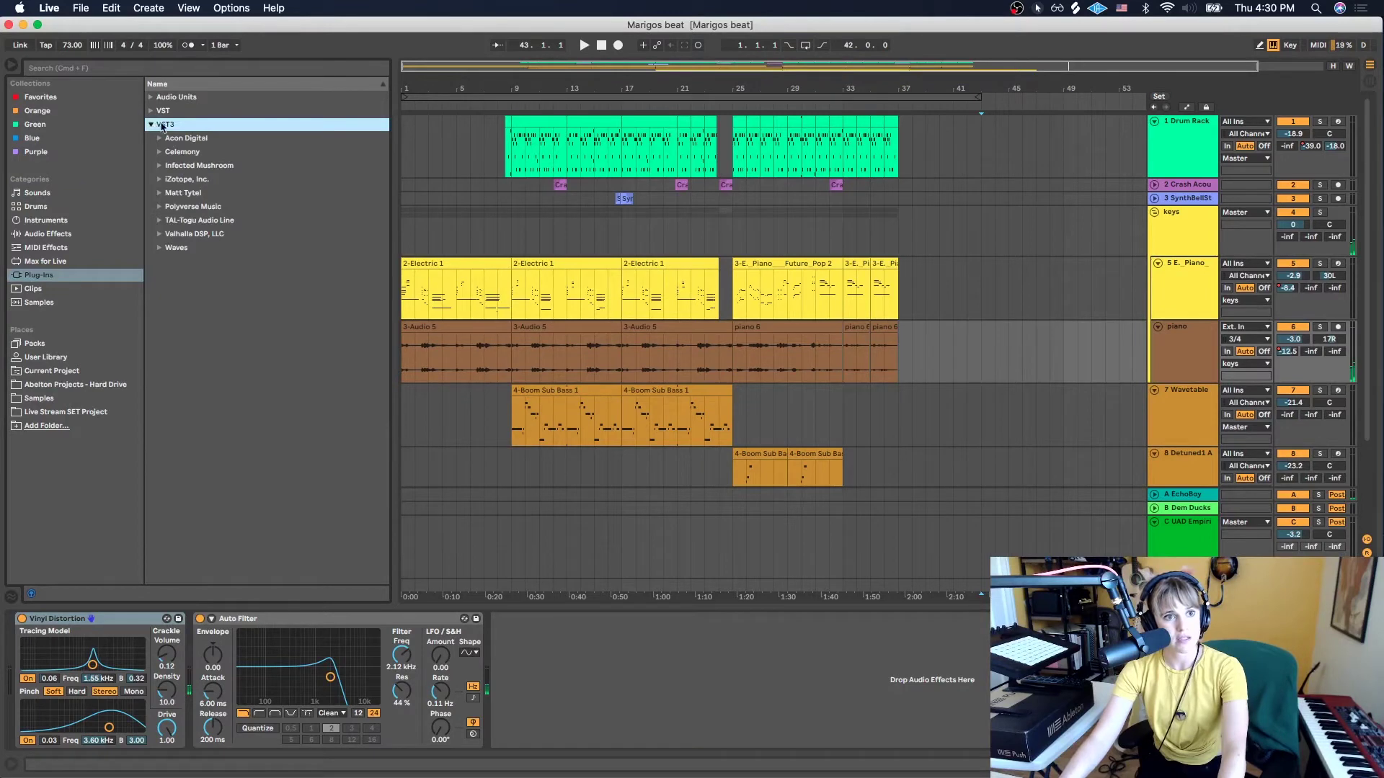
click(152, 111)
click(186, 70)
text(va)
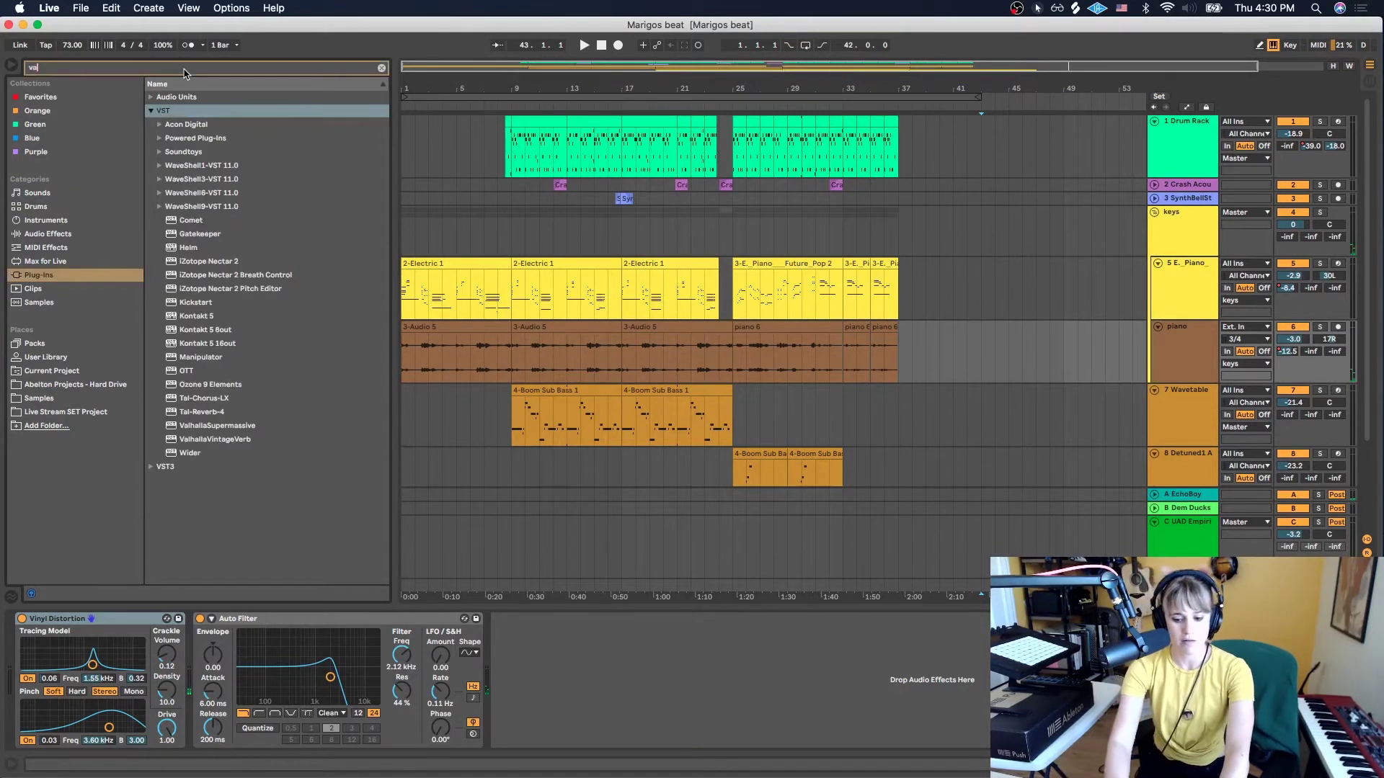
text(lhal)
click(240, 138)
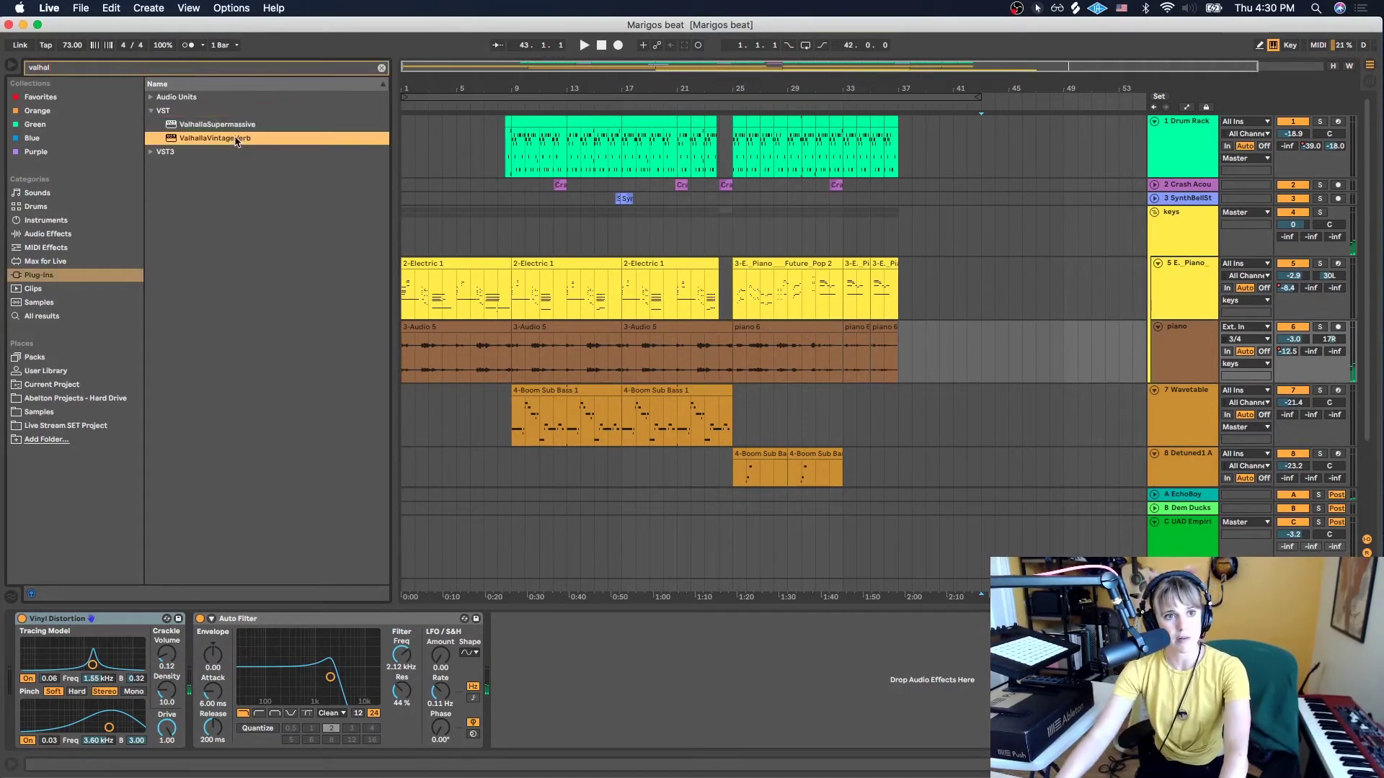
drag(240, 142, 990, 703)
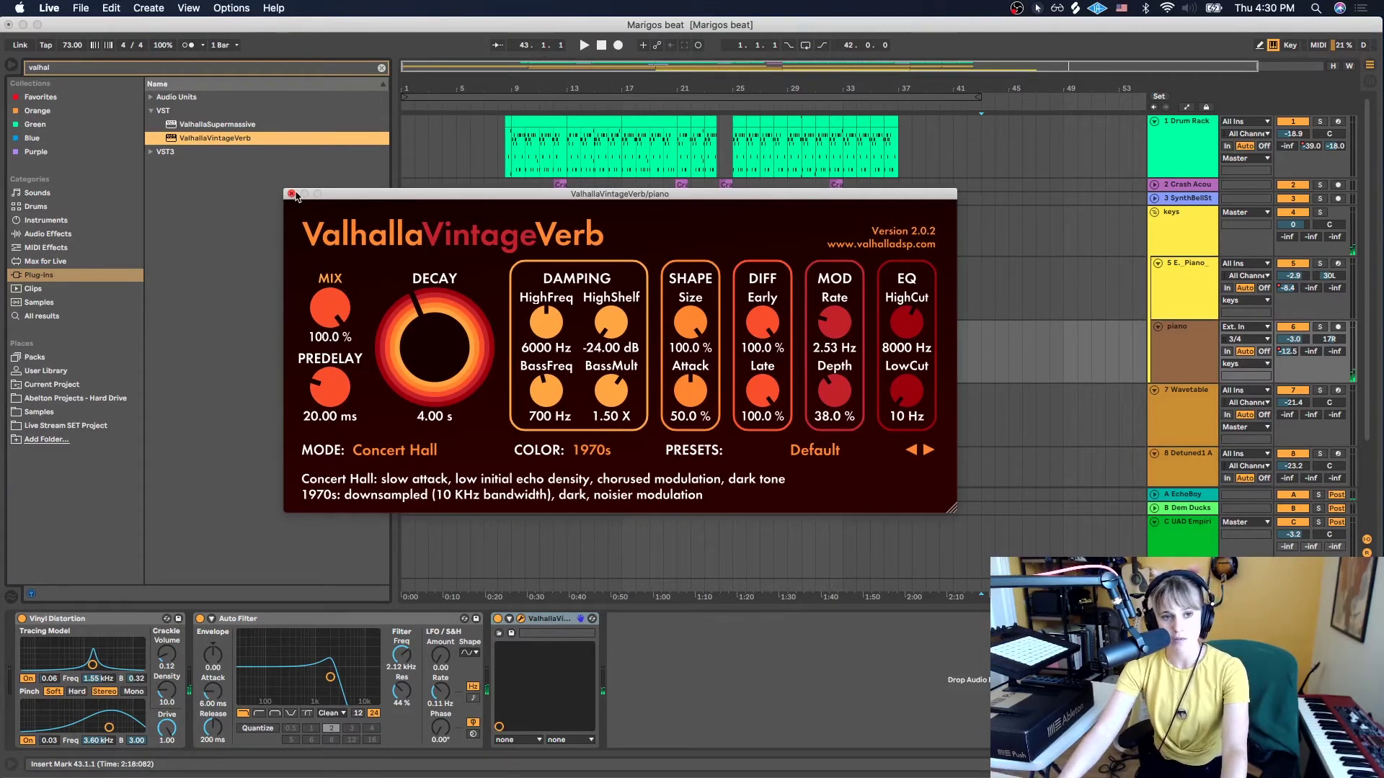
- Close the ValhallaVintageVerb window, freeze the piano track, and clear the plug-in search
click(291, 194)
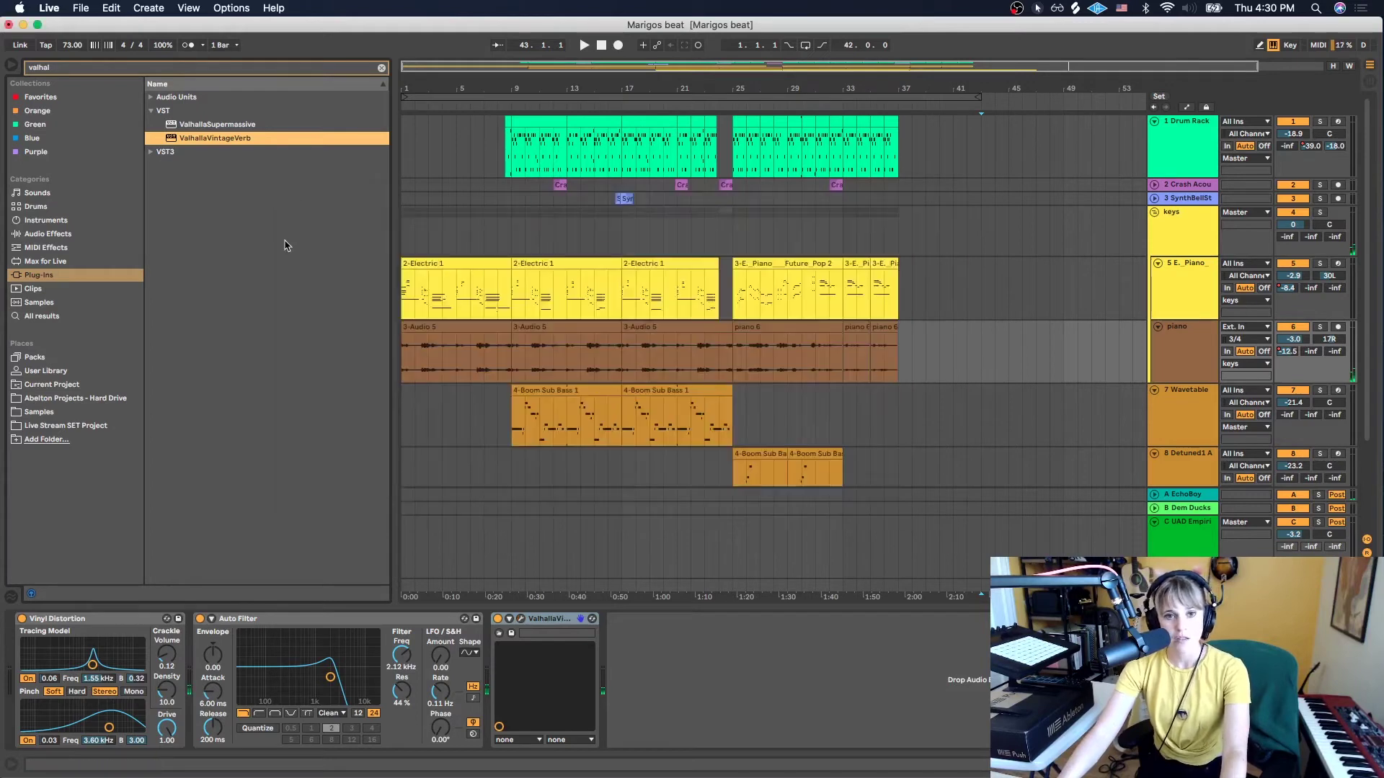
click(1183, 342)
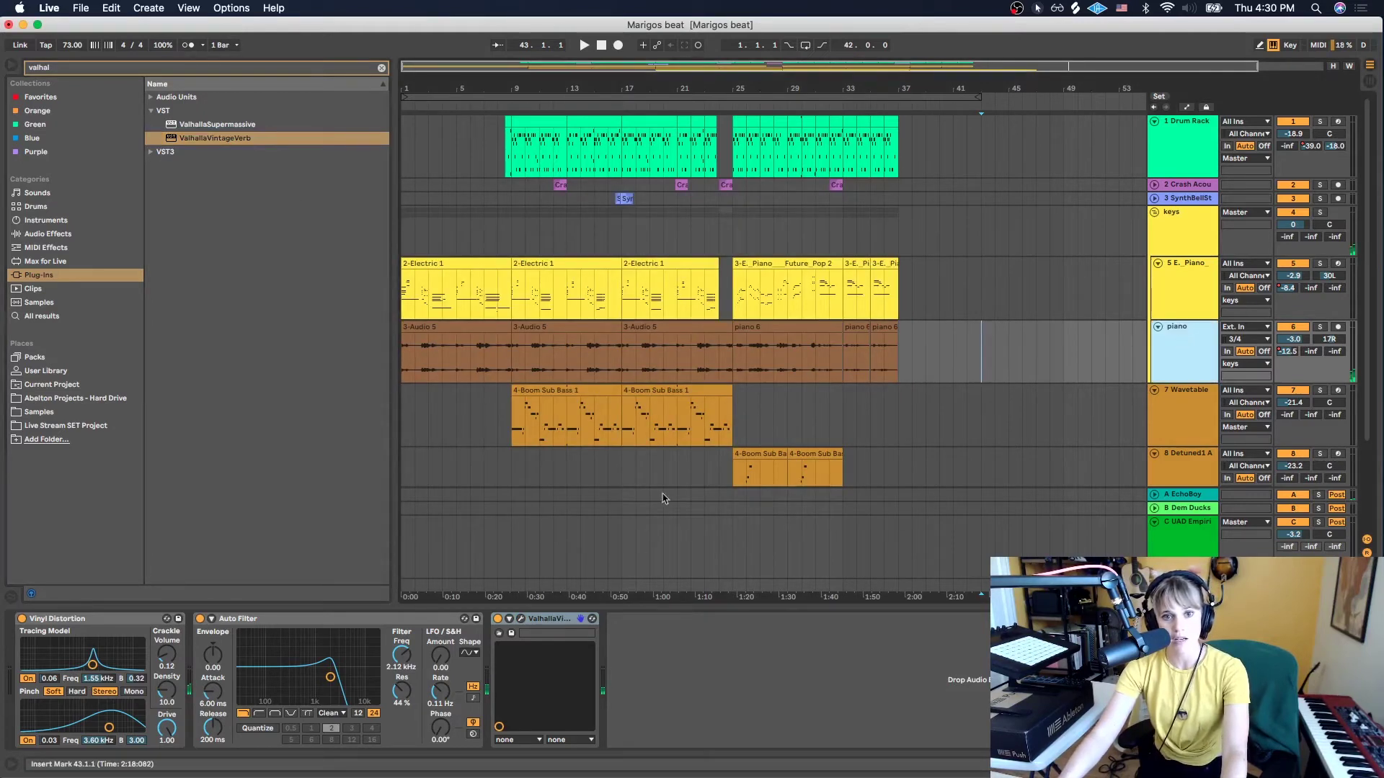
right_click(1180, 342)
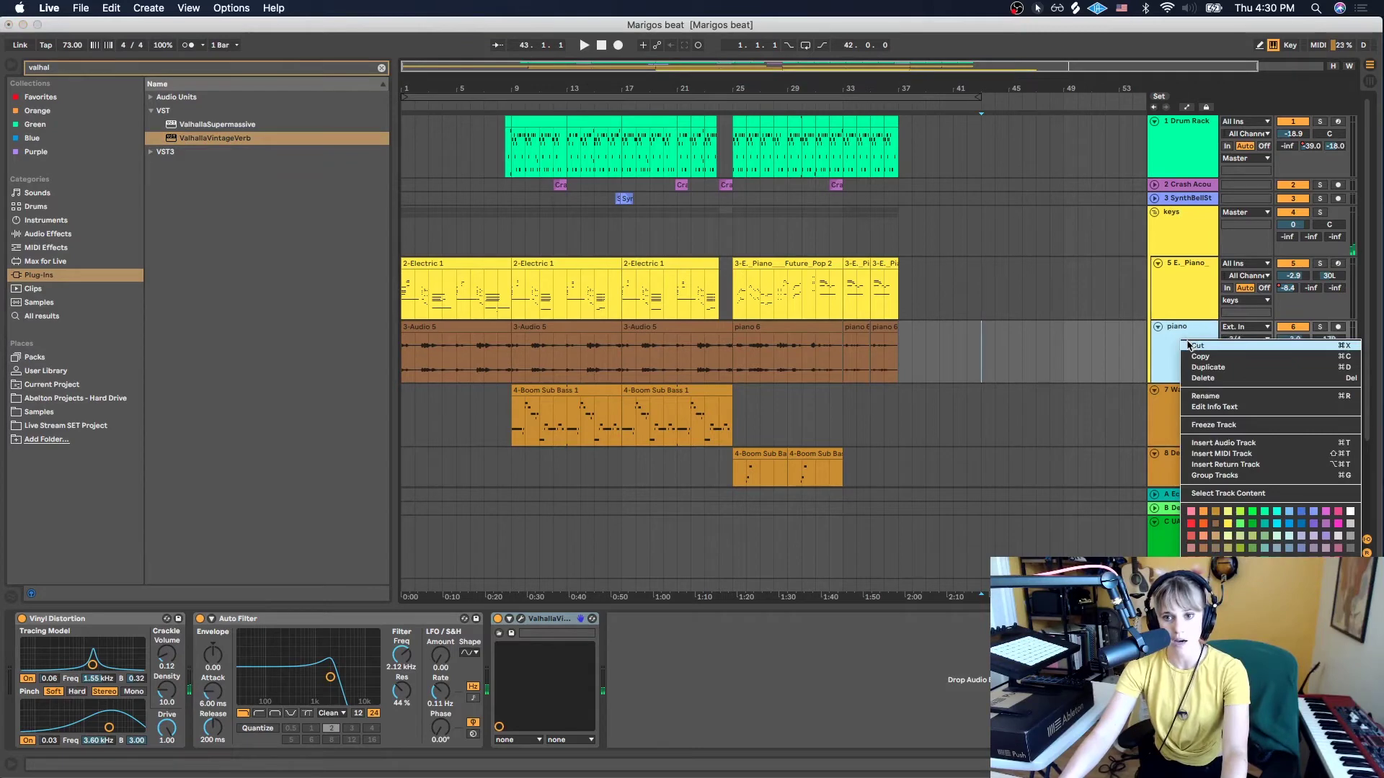
click(1235, 427)
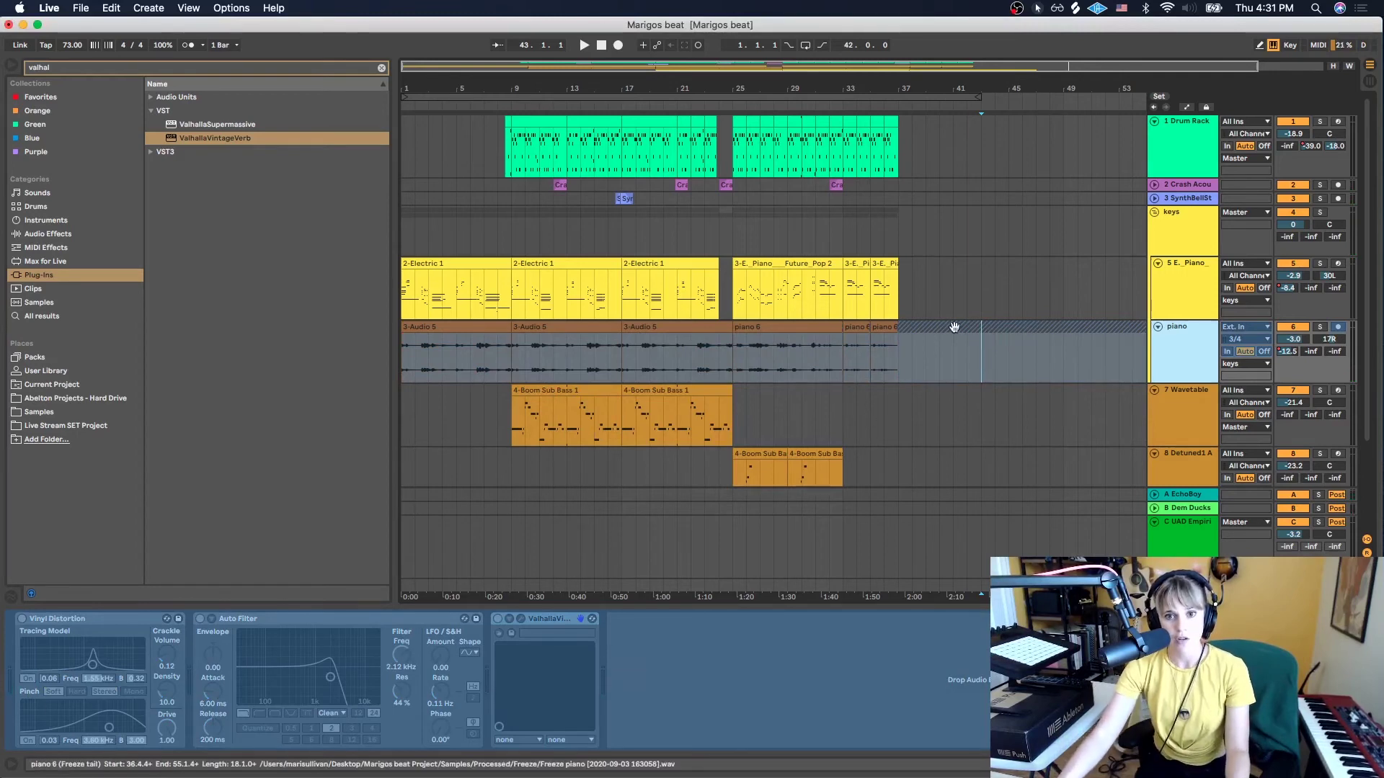
right_click(1182, 332)
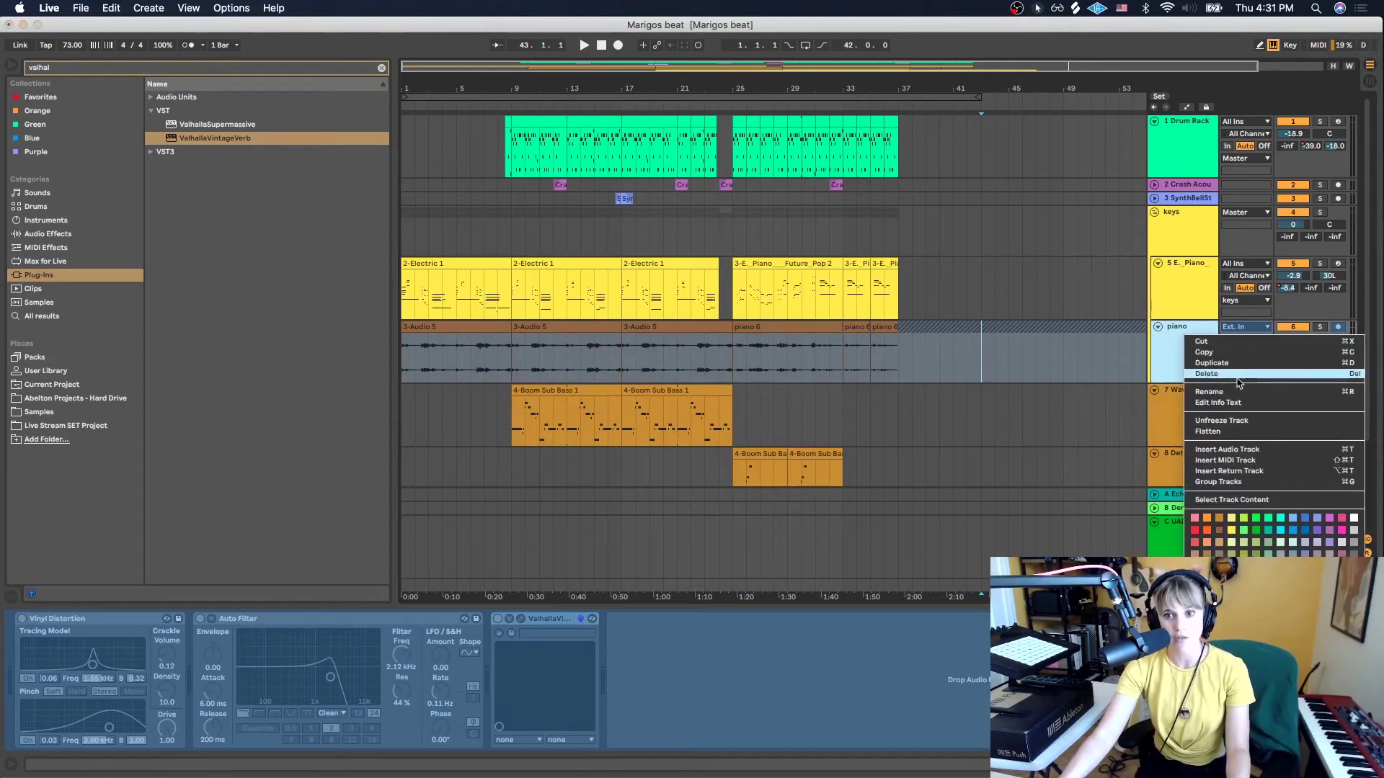
click(1260, 422)
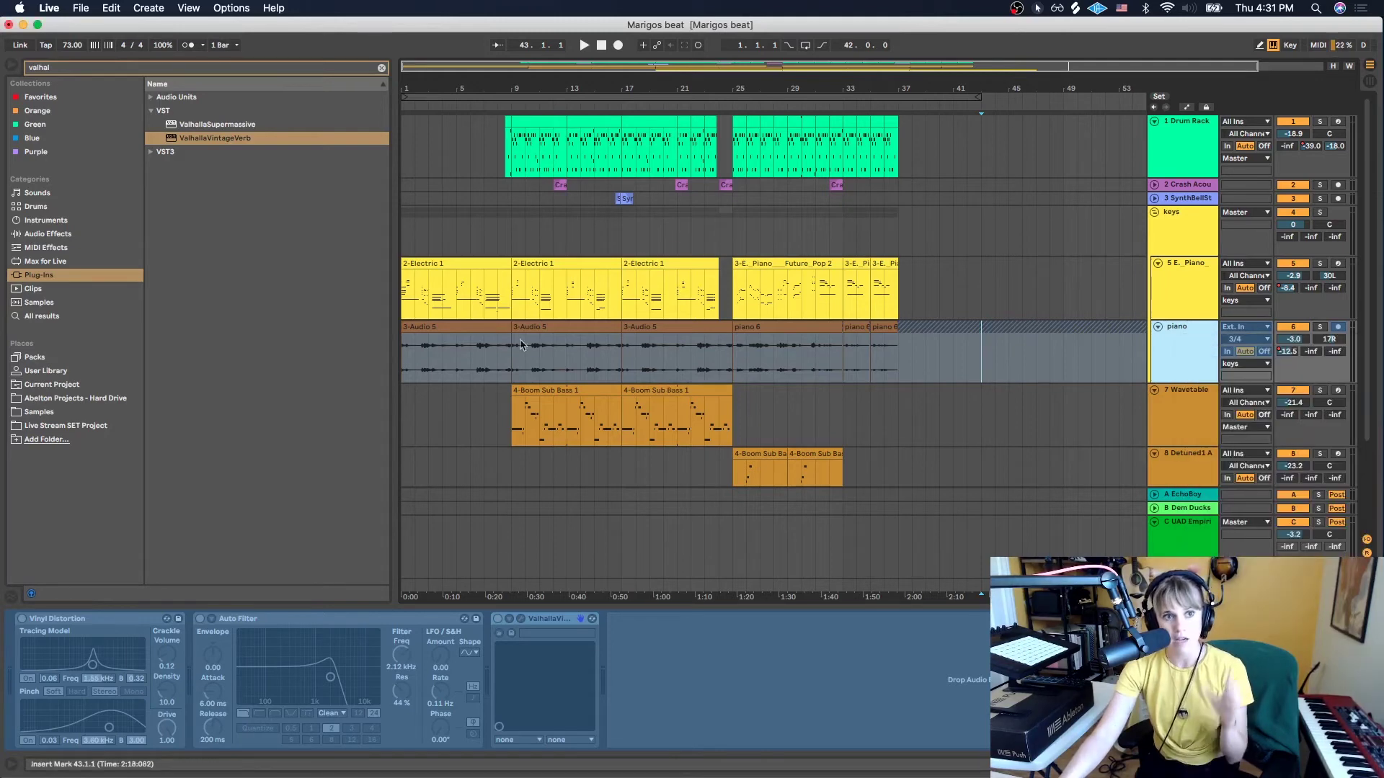
click(381, 67)
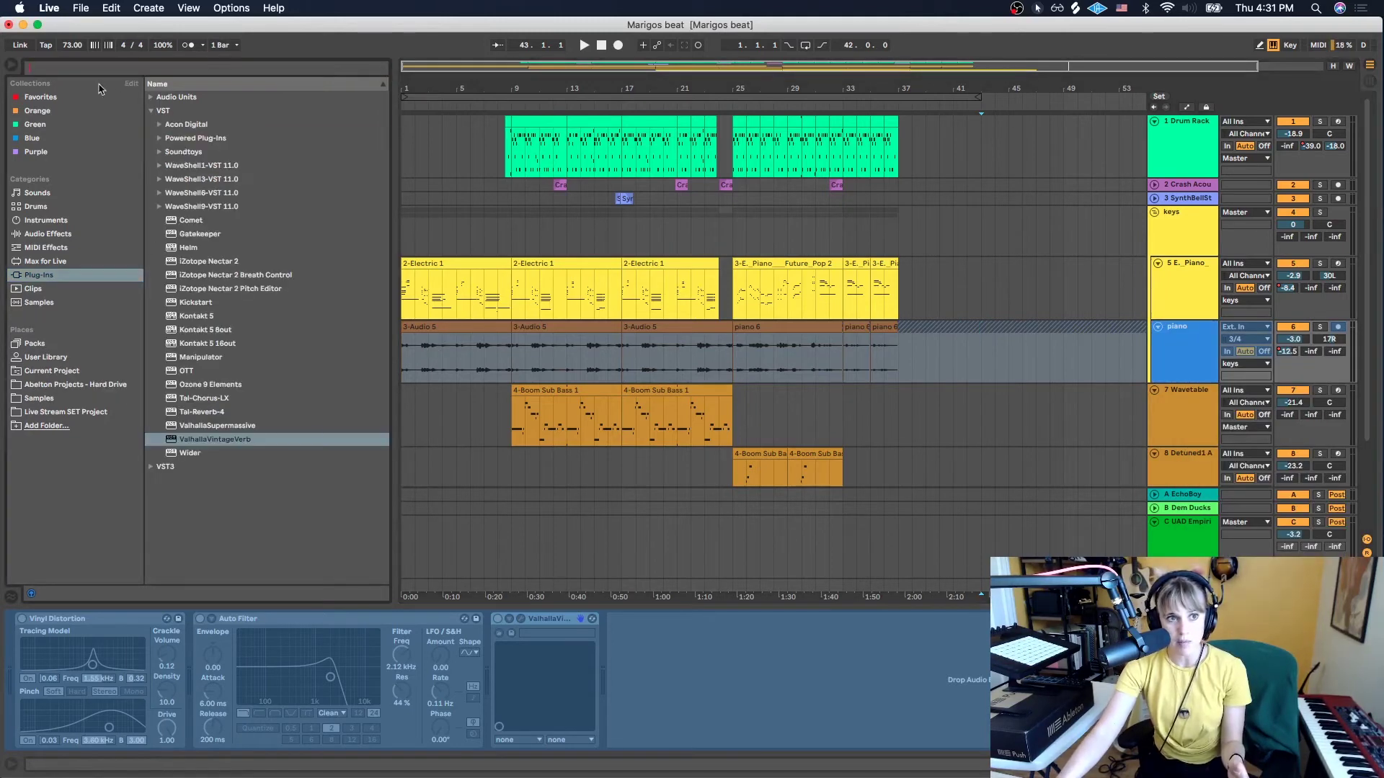
- Hide the browser, go to Manage Files > Manage Project, and expand the Packing section
click(7, 69)
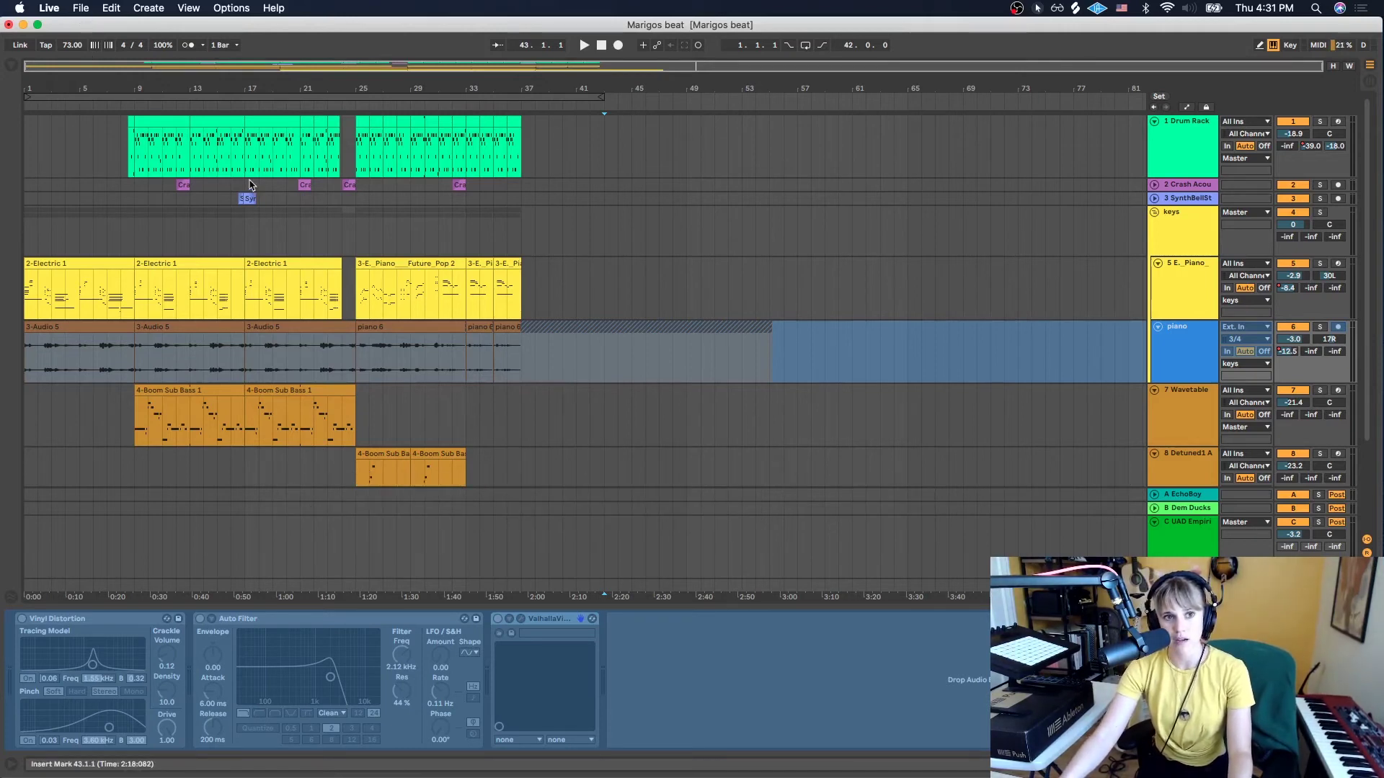
click(79, 9)
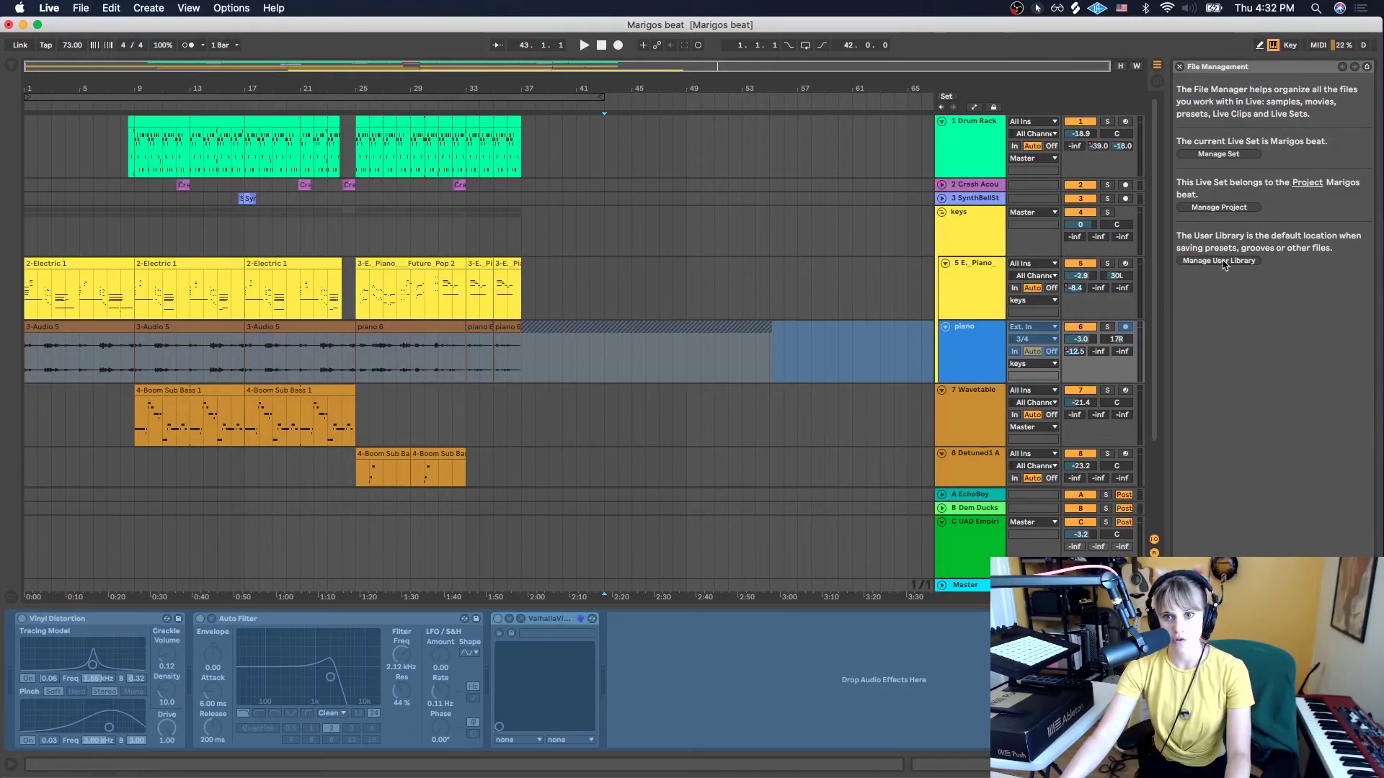
click(1223, 209)
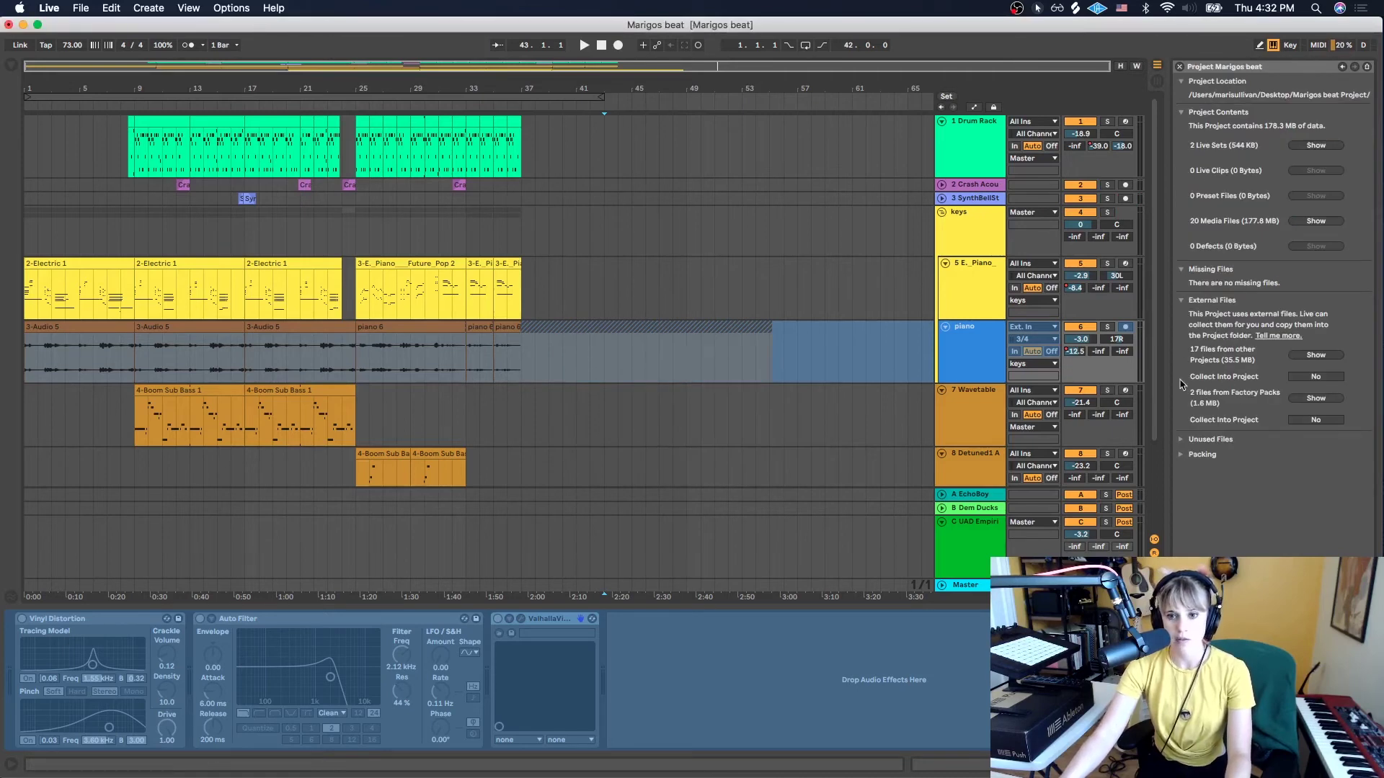
click(1181, 455)
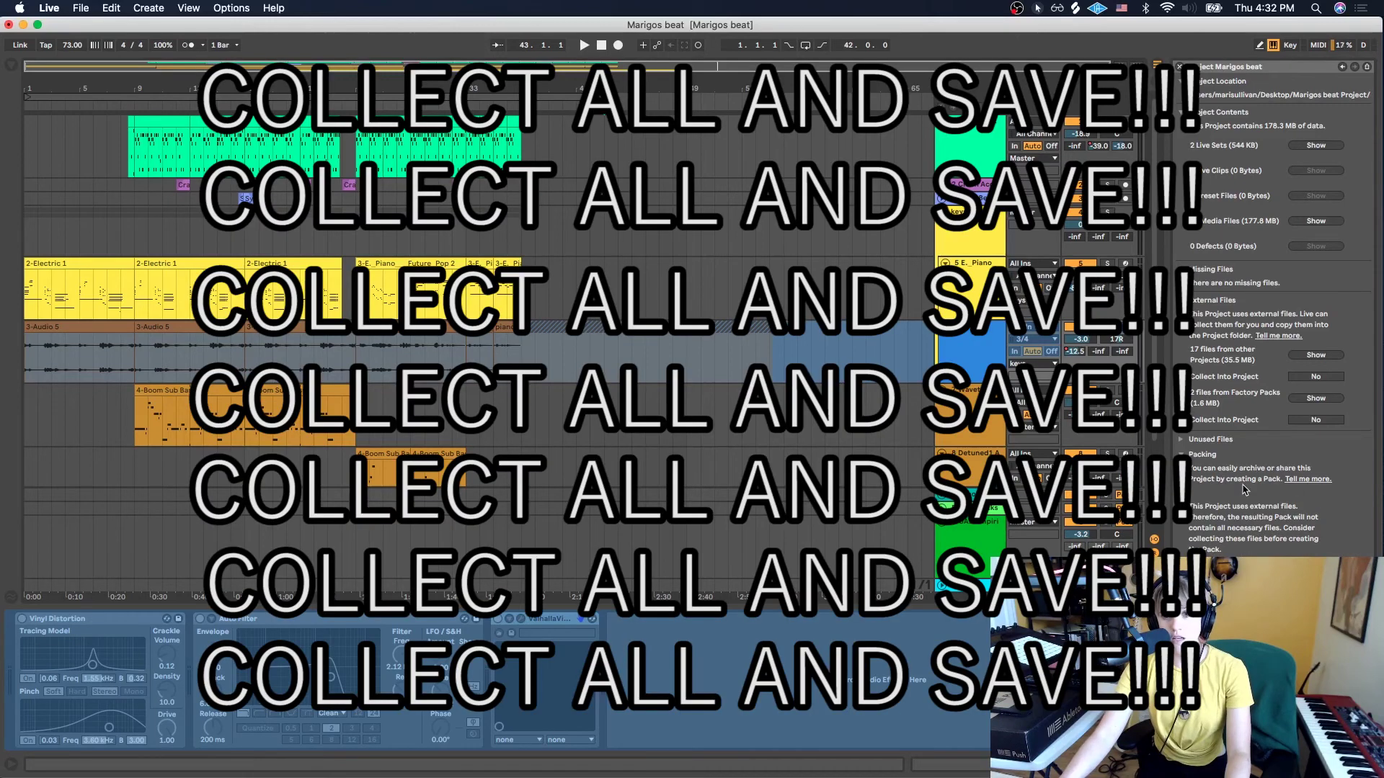
- Collect all the project's media into the project folder and save the Set
click(78, 8)
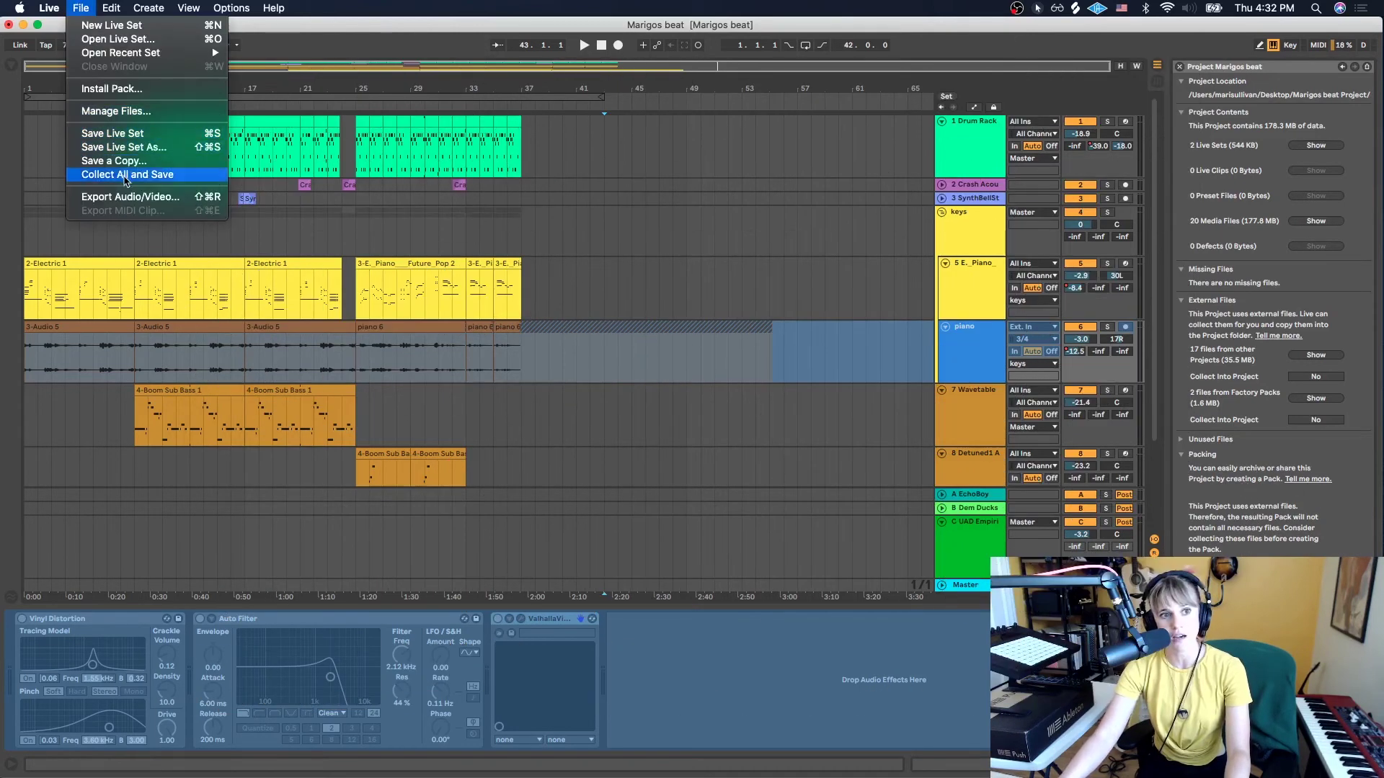
click(127, 175)
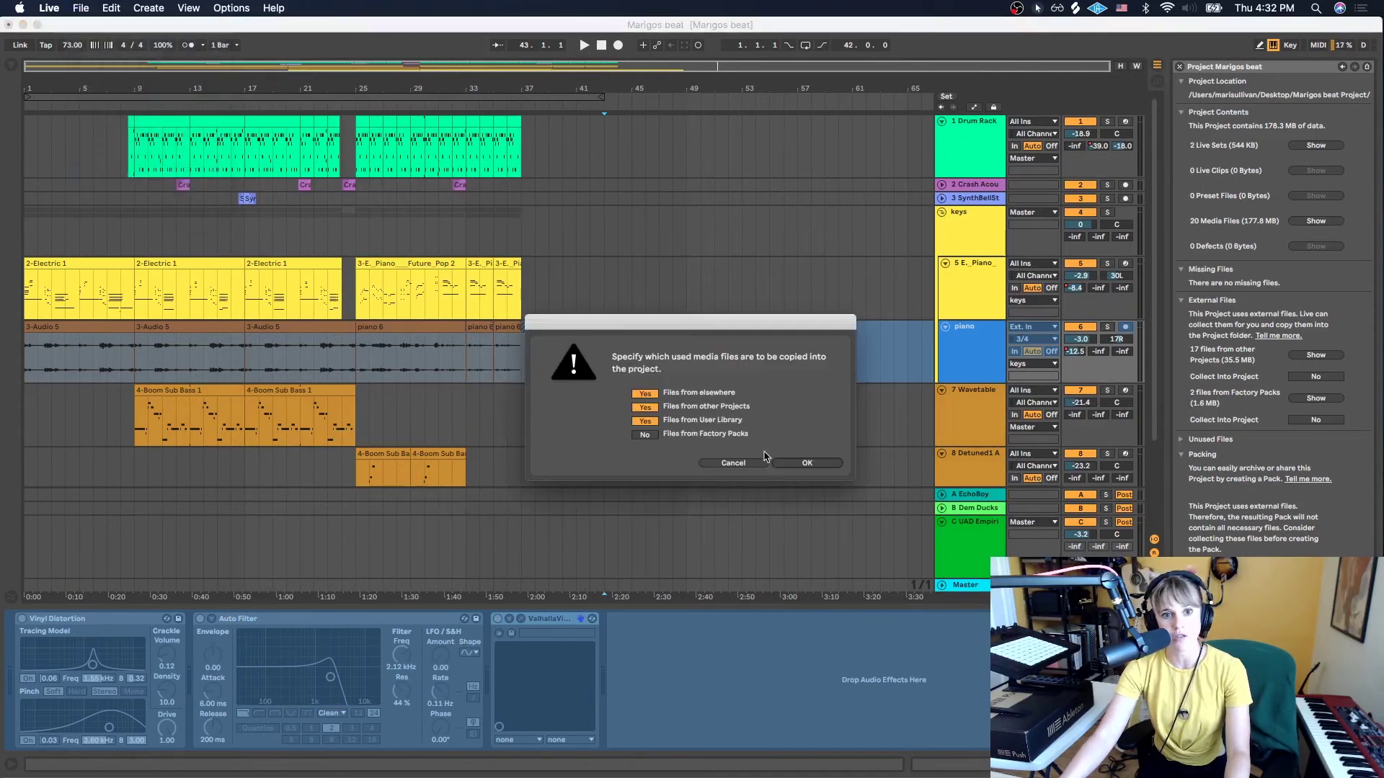
click(815, 468)
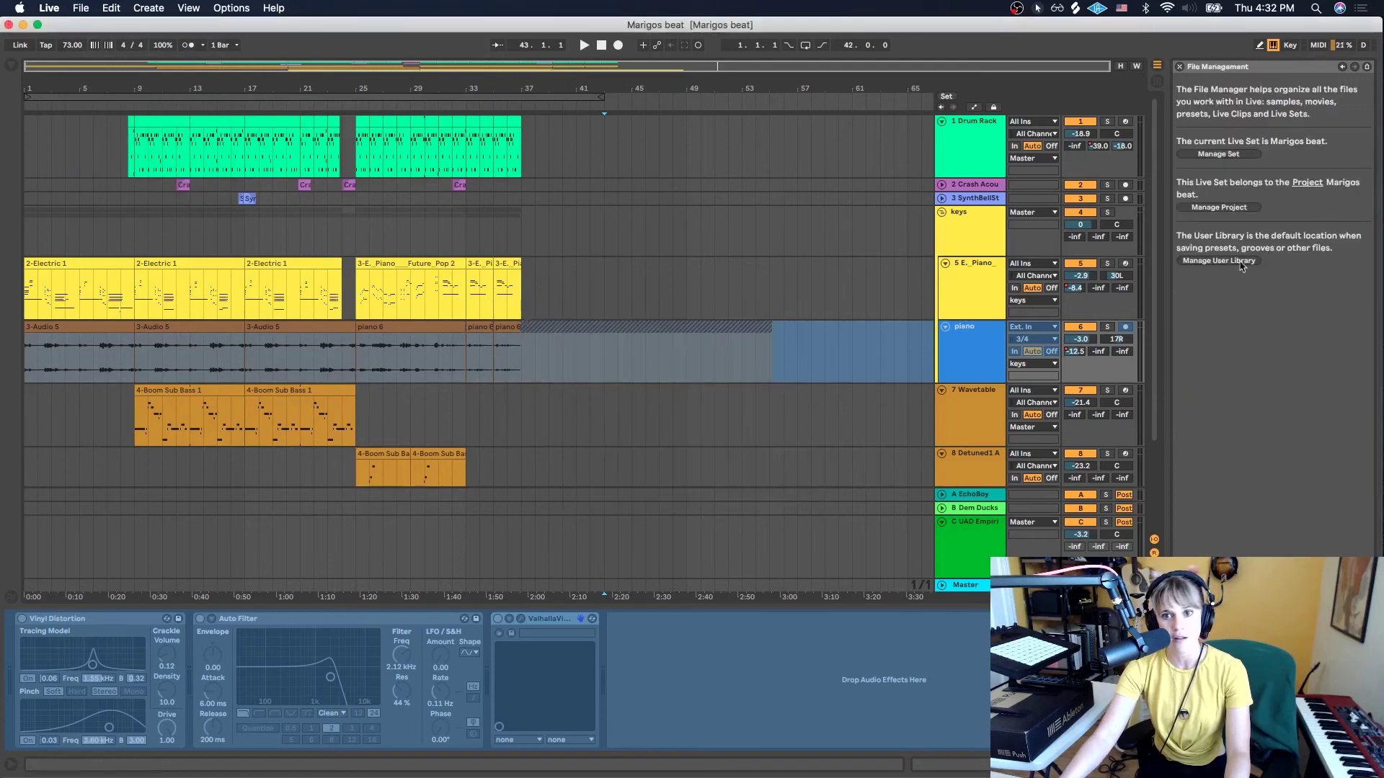
- Create a Marigos beat Live Pack from the project and save it to the Desktop
click(1232, 209)
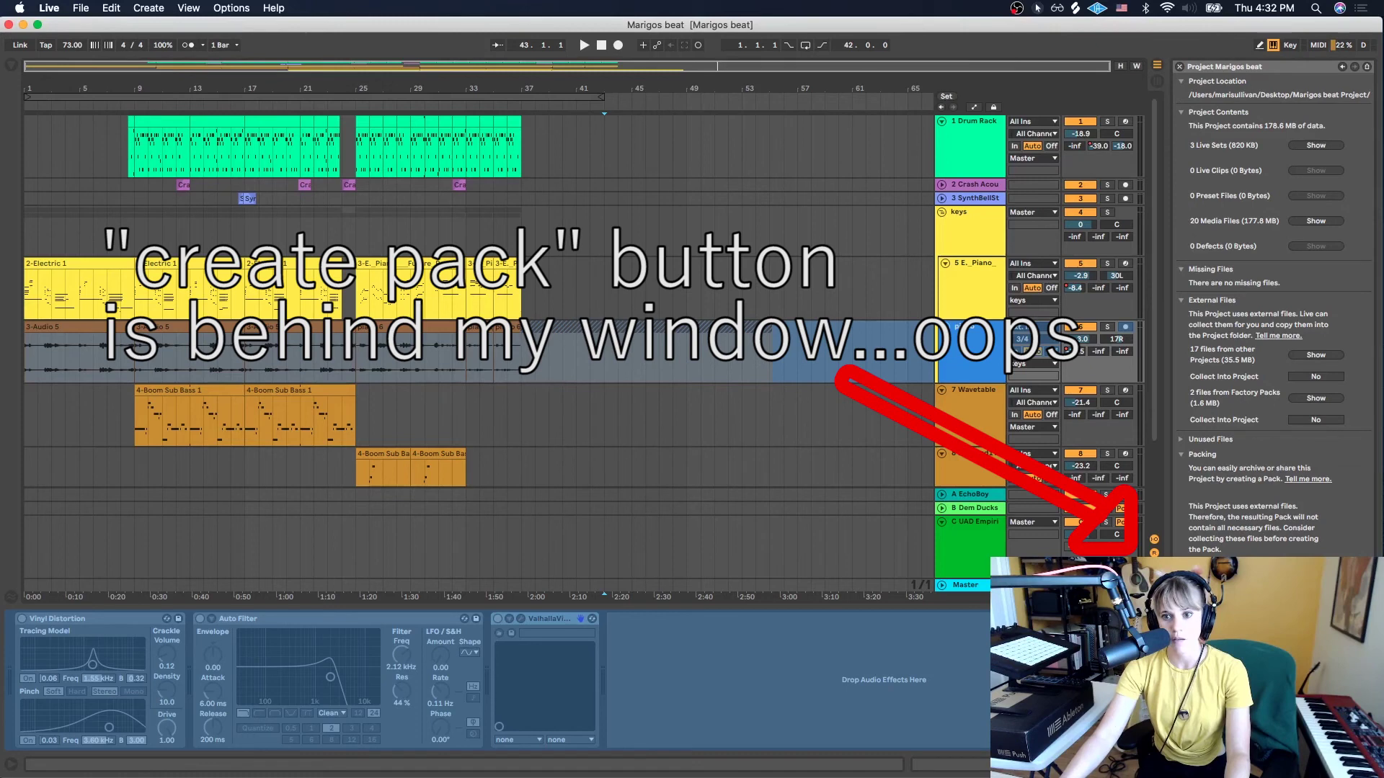
click(1269, 577)
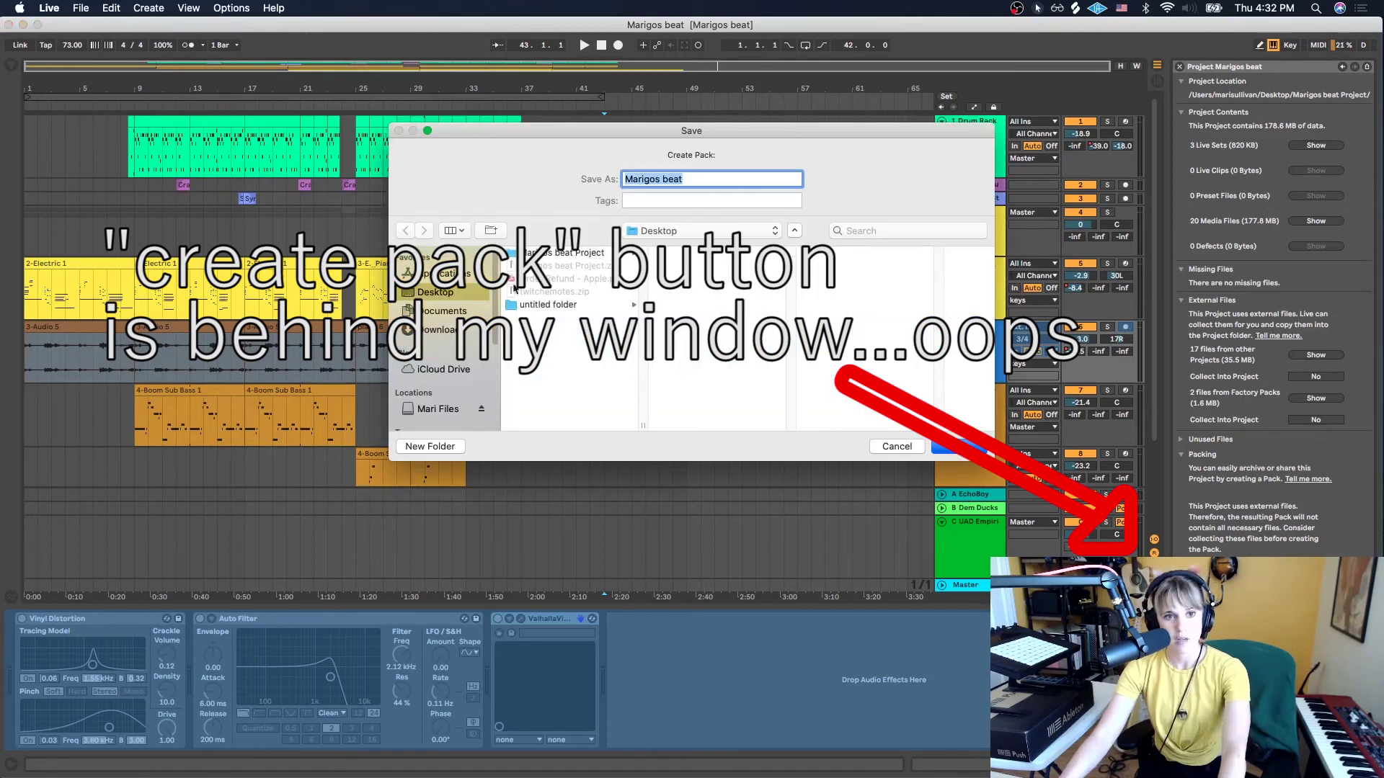
click(959, 446)
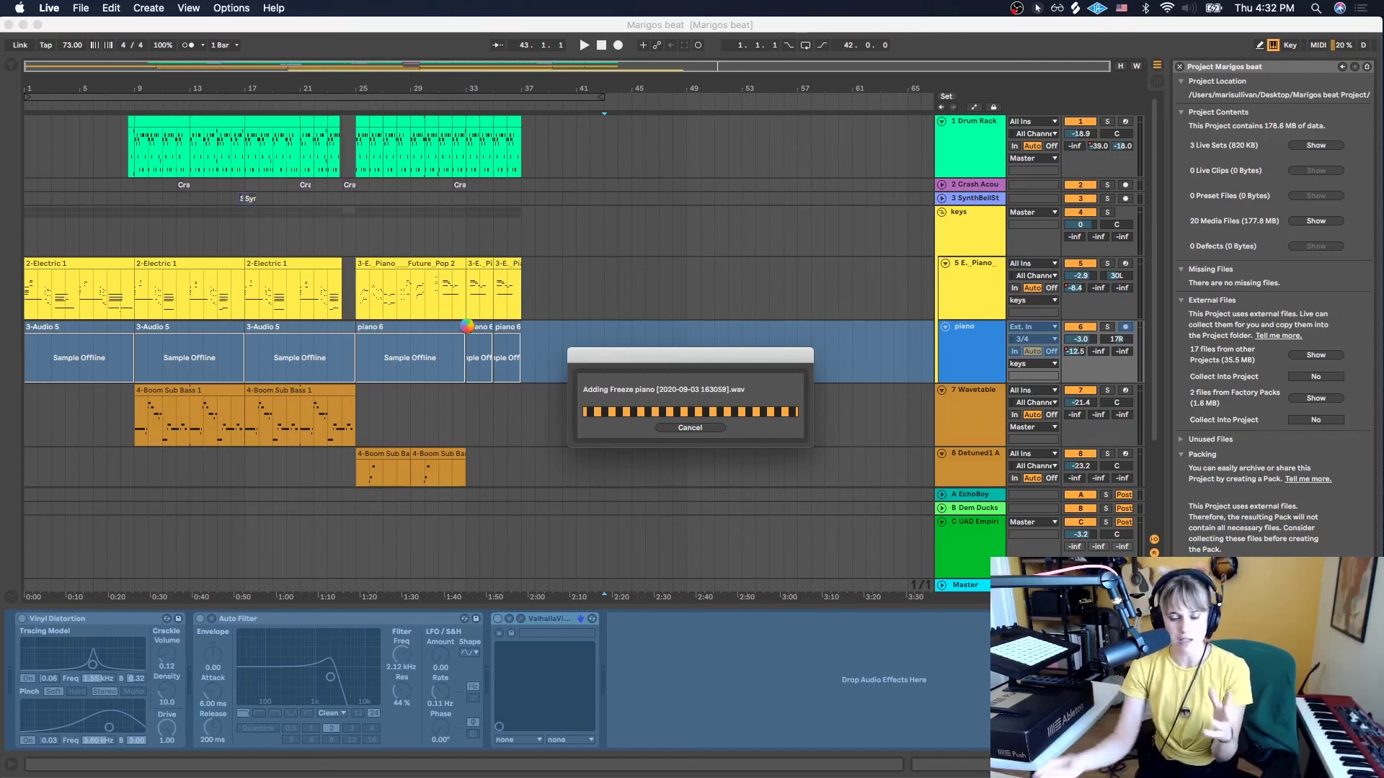
- Minimise Live and move Marigos beat.alp below the project folder and Marigos beat Project.zip
click(22, 25)
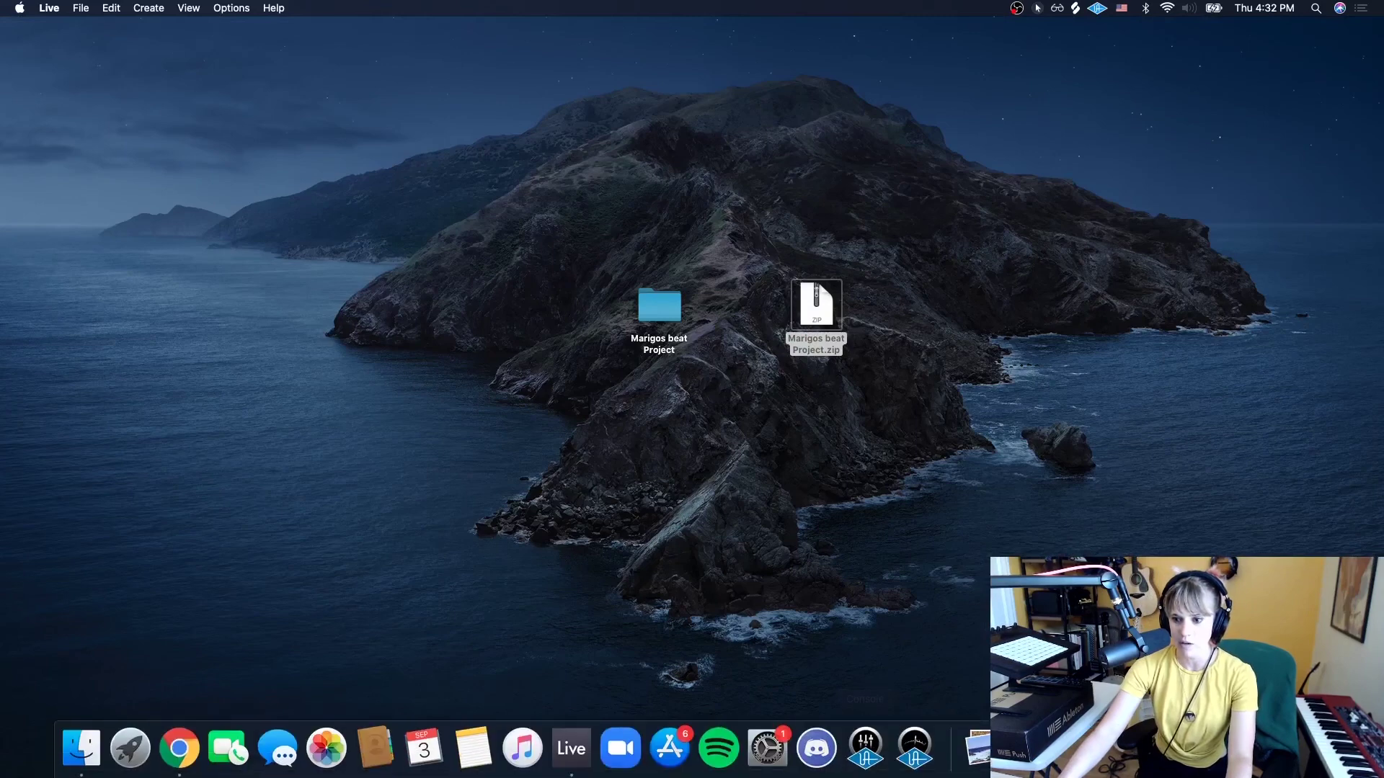
click(706, 167)
drag(706, 166, 764, 417)
click(757, 467)
click(871, 414)
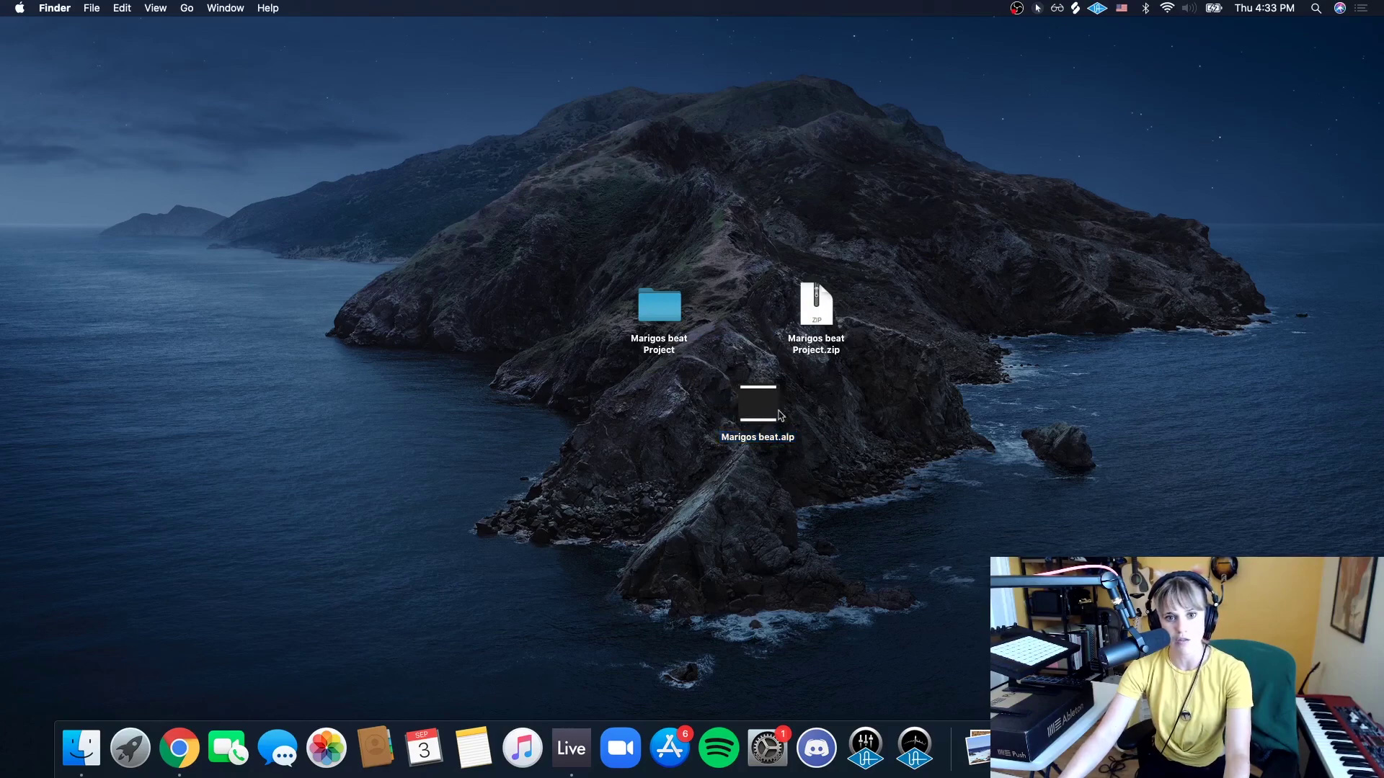
click(787, 345)
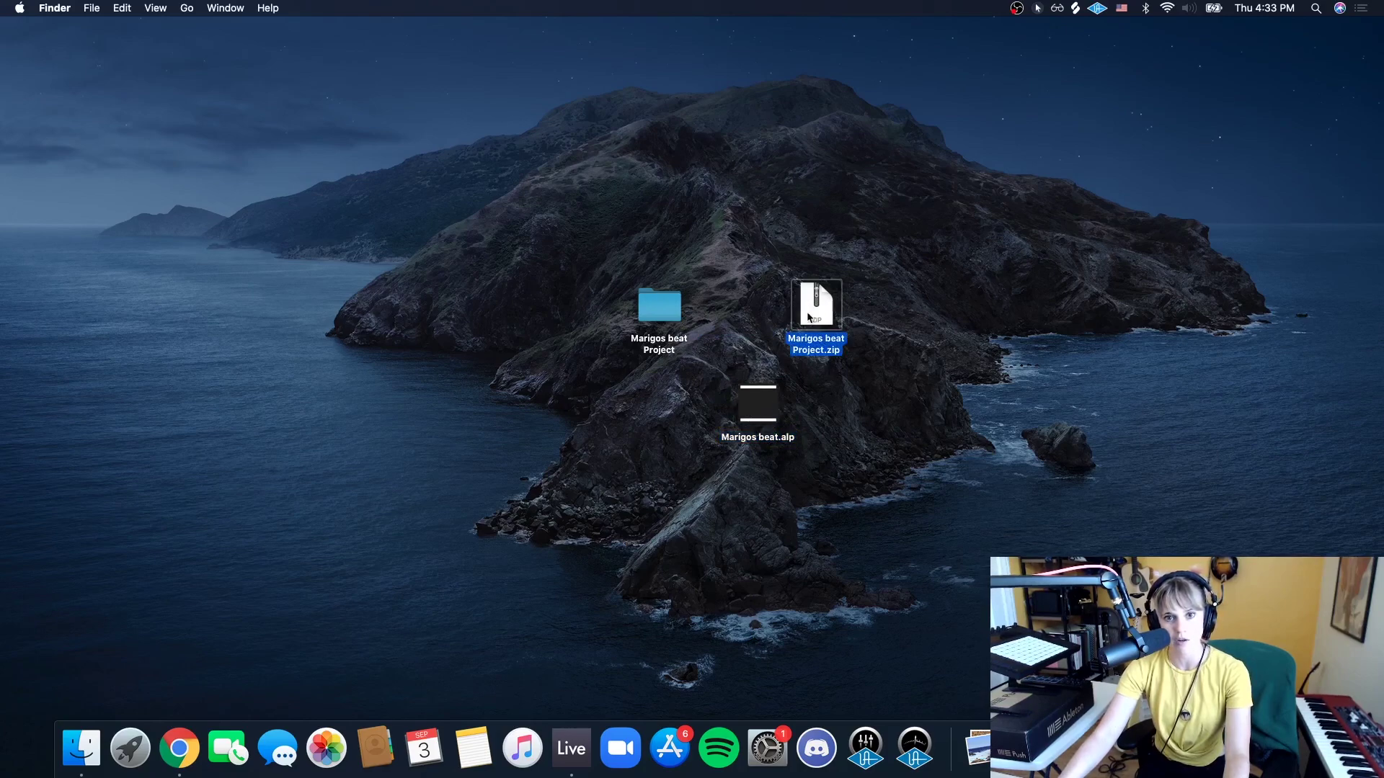